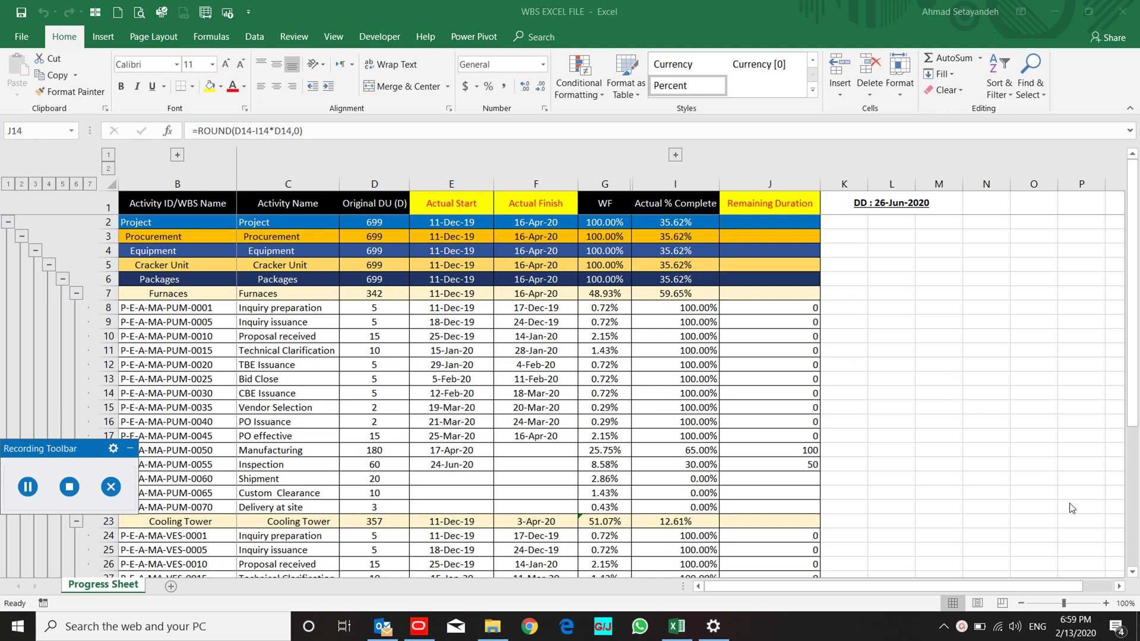
Step: Check the WF column on the WBS Progress Sheet, then switch to Primavera P6
{"action": "left_click", "coordinate": [979, 627]}
{"action": "left_click", "coordinate": [939, 368]}
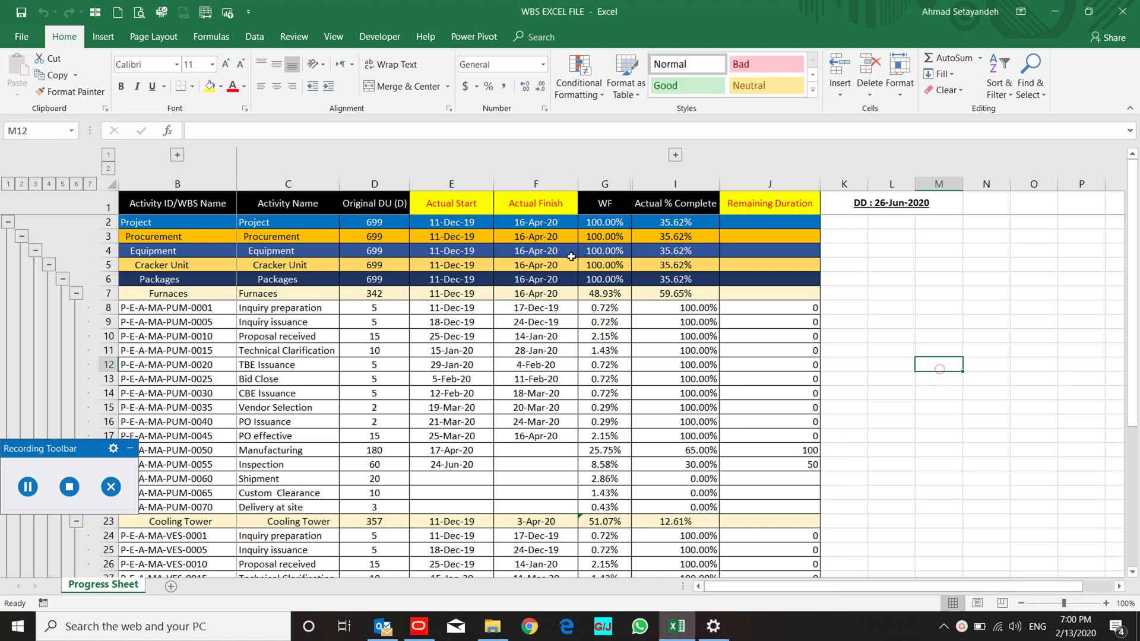
{"action": "left_click", "coordinate": [606, 203]}
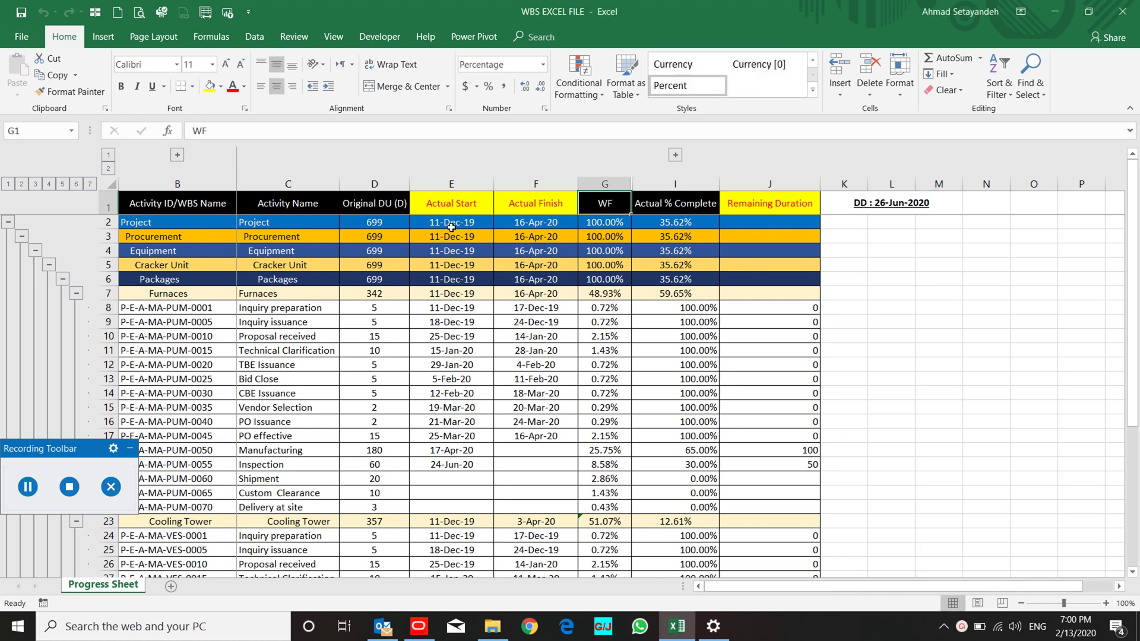
{"action": "left_click", "coordinate": [418, 627]}
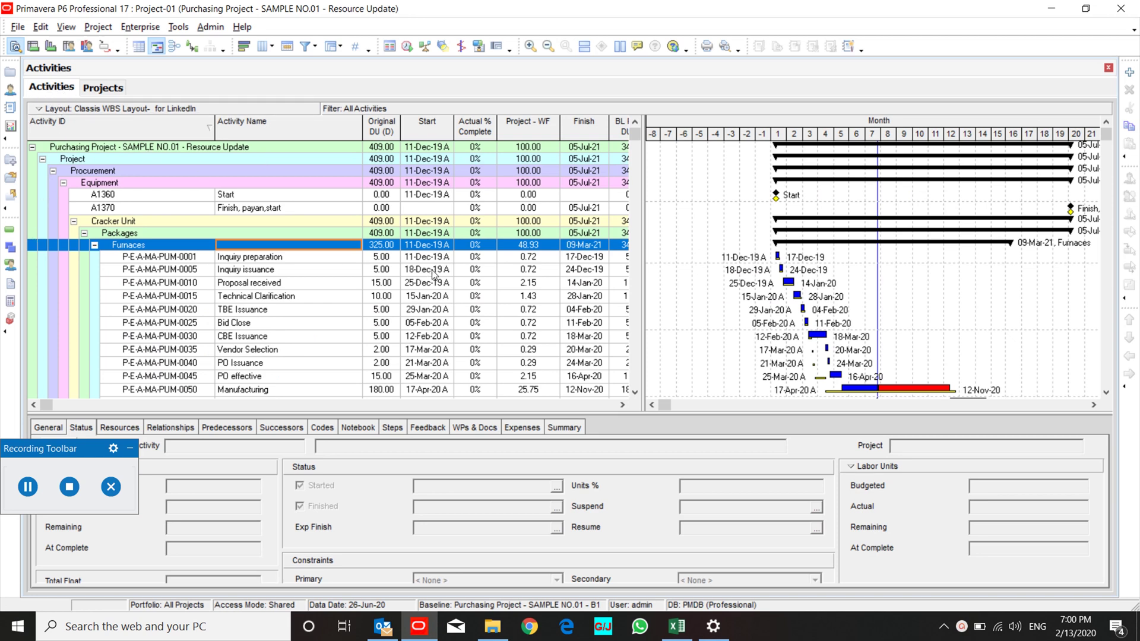
Step: Set up a Spreadsheet (XLSX) export of Project-01's Resource Assignments in P6
{"action": "left_click", "coordinate": [422, 245]}
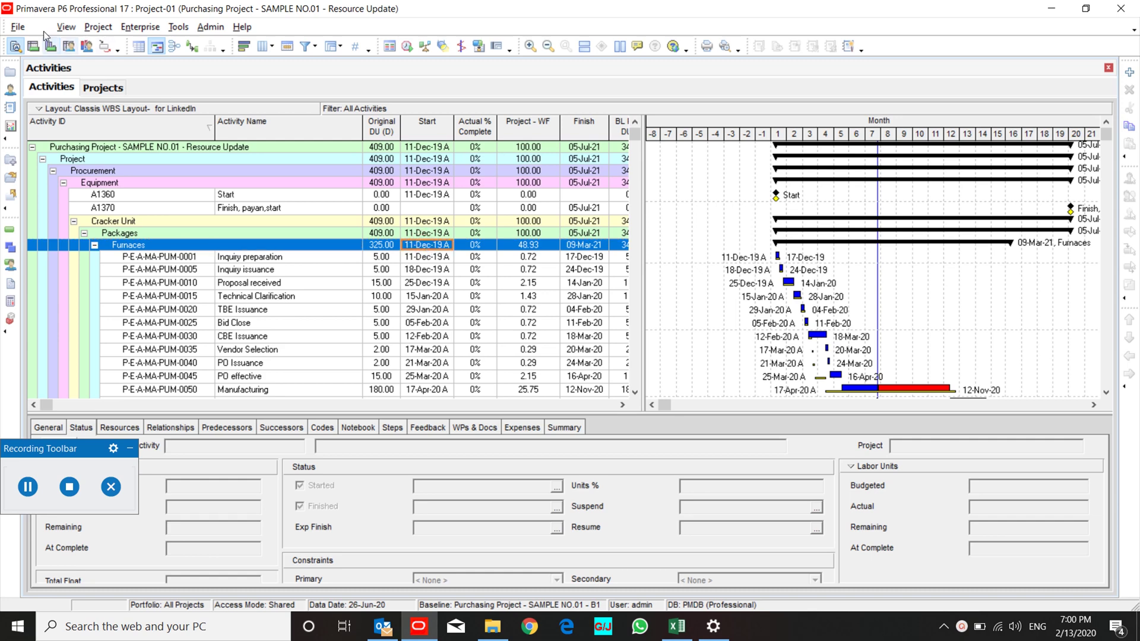
{"action": "left_click", "coordinate": [24, 29]}
{"action": "left_click", "coordinate": [42, 99]}
{"action": "left_click", "coordinate": [460, 343]}
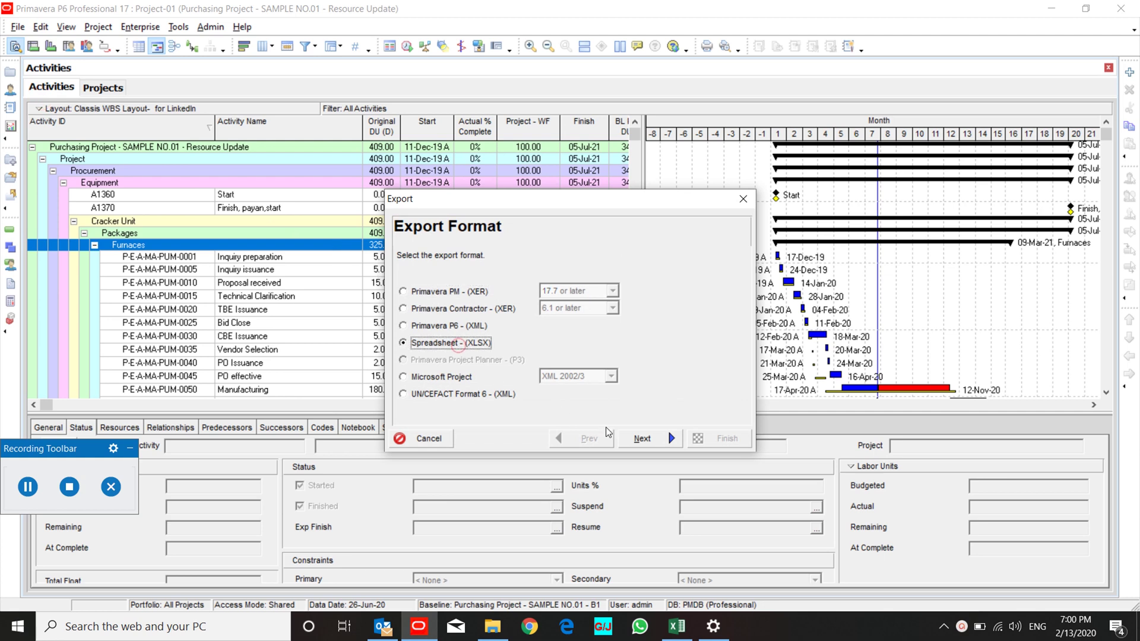
{"action": "left_click", "coordinate": [637, 440]}
{"action": "left_click", "coordinate": [479, 374]}
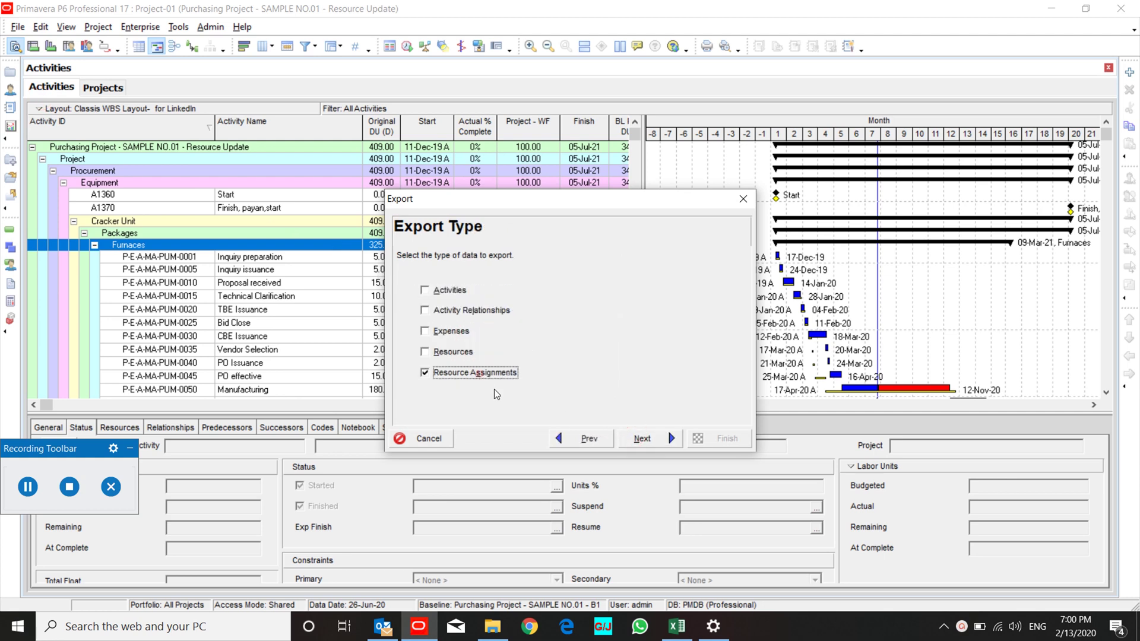
{"action": "left_click", "coordinate": [644, 439]}
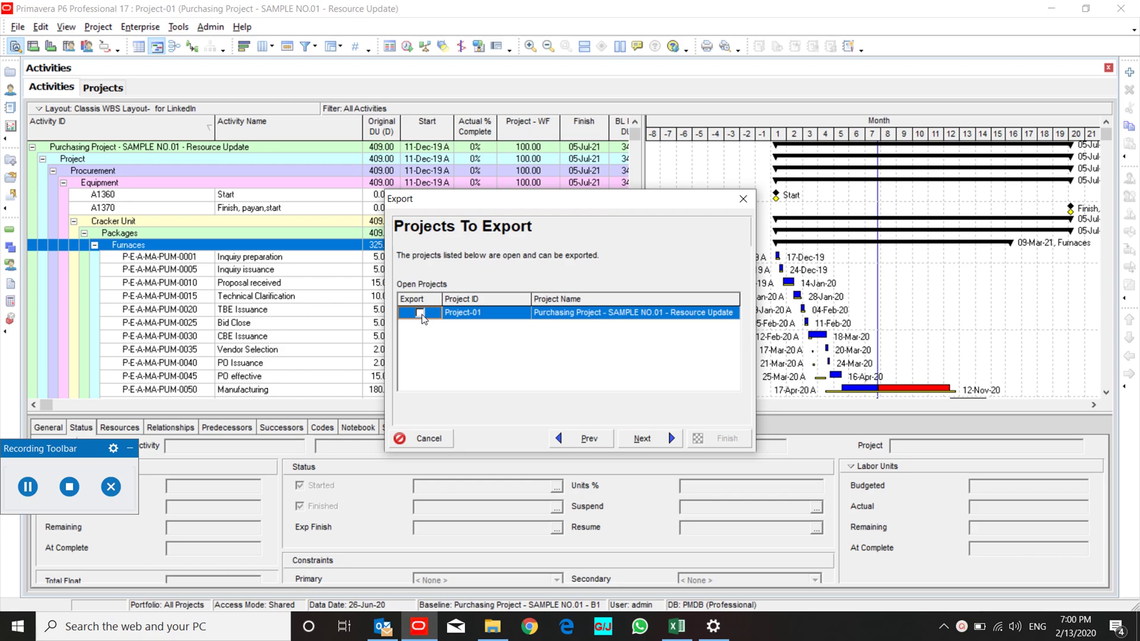
{"action": "left_click", "coordinate": [420, 313]}
Step: Review the resource update template's columns and accept them
{"action": "left_click", "coordinate": [643, 440]}
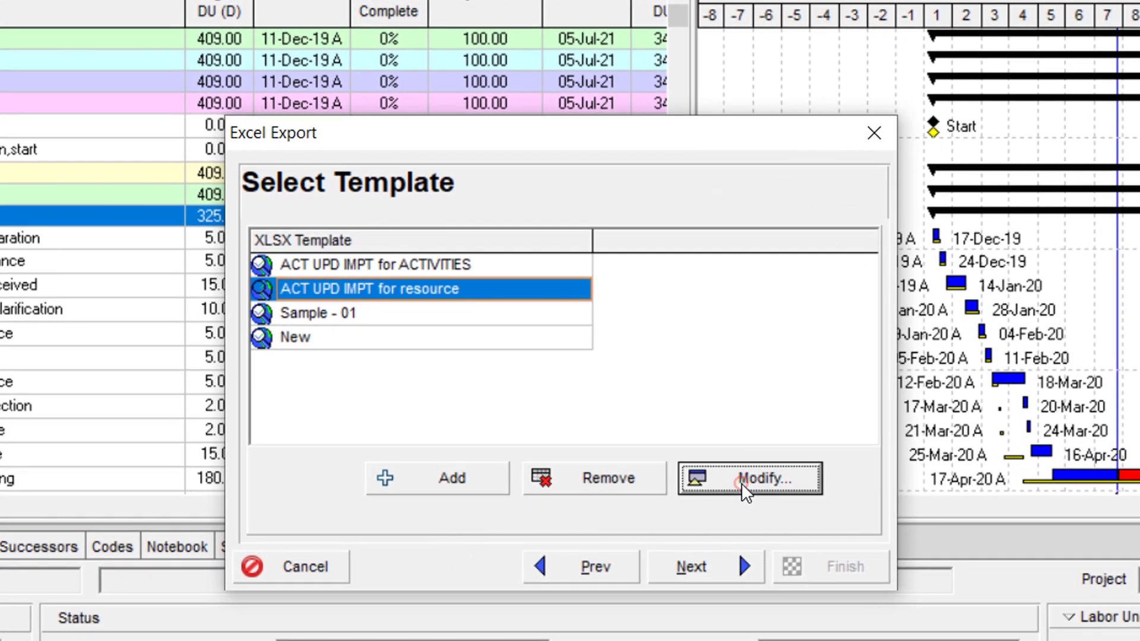
{"action": "left_click", "coordinate": [682, 400]}
{"action": "left_click", "coordinate": [595, 428], "text": "shift"}
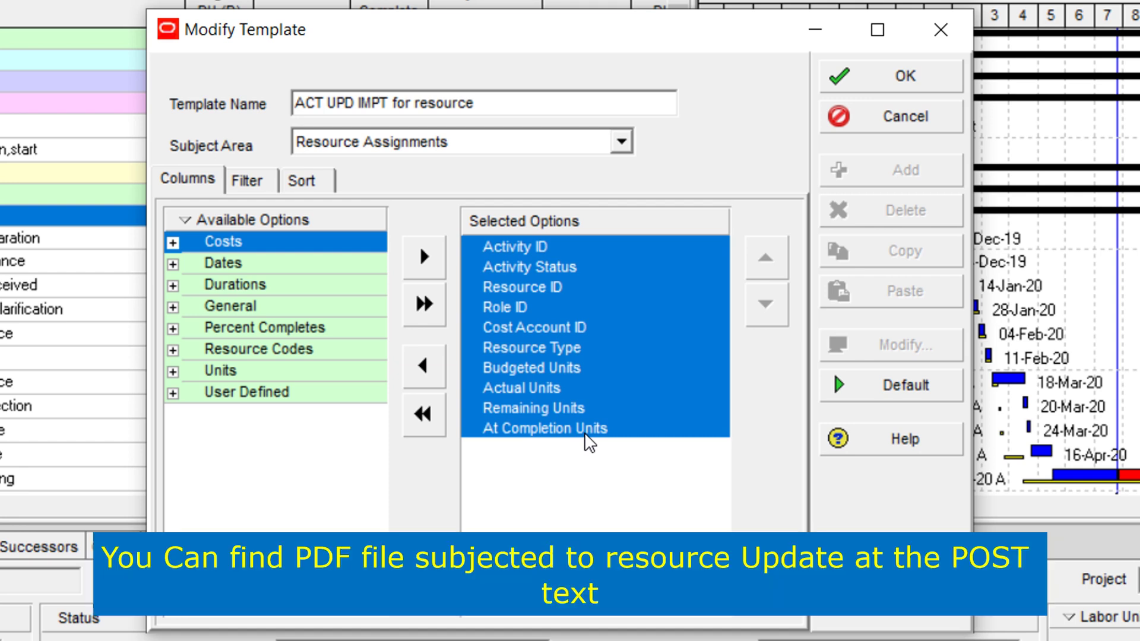
{"action": "left_click", "coordinate": [905, 83]}
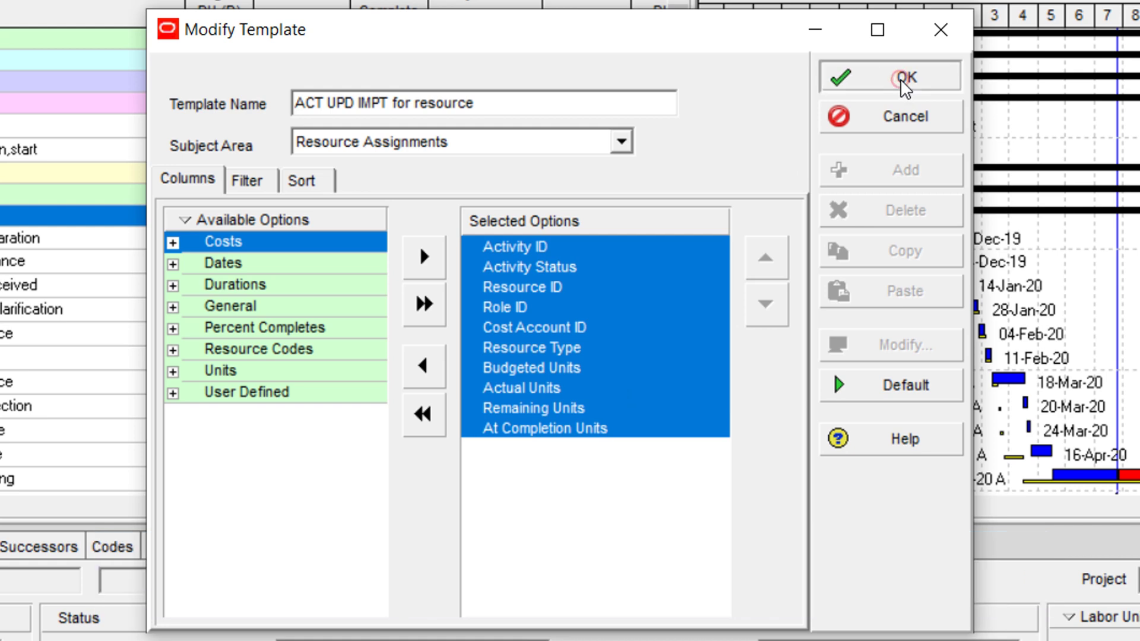
Step: Finish the export of Project-01's resource assignments to the Desktop XLSX file
{"action": "left_click", "coordinate": [693, 567]}
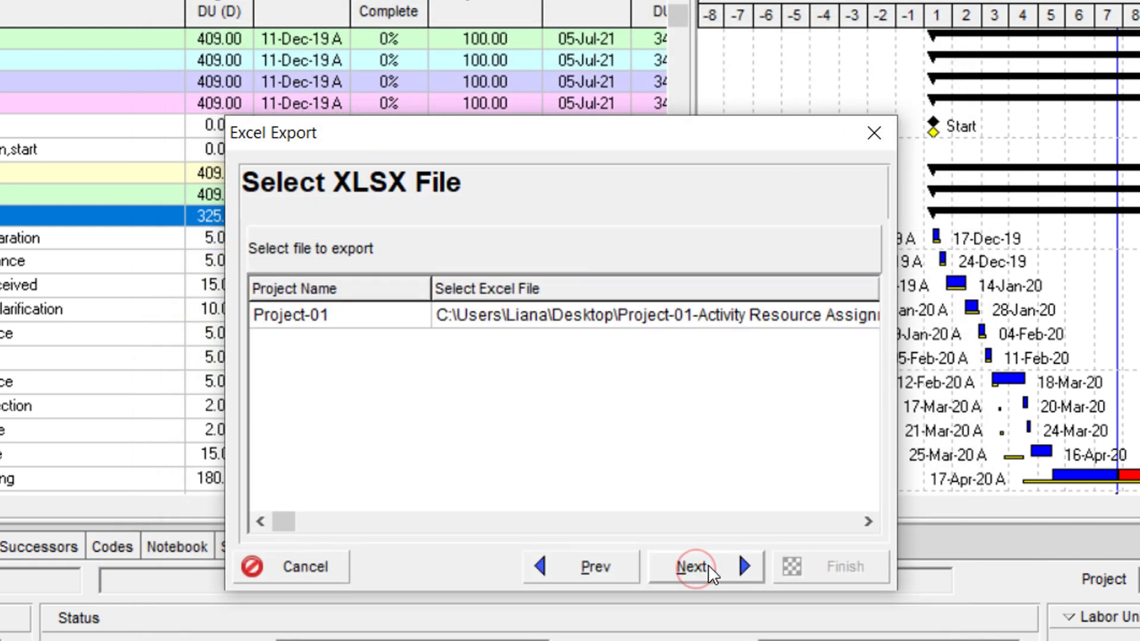
{"action": "left_click", "coordinate": [706, 566]}
{"action": "left_click", "coordinate": [812, 564]}
{"action": "left_click", "coordinate": [812, 565]}
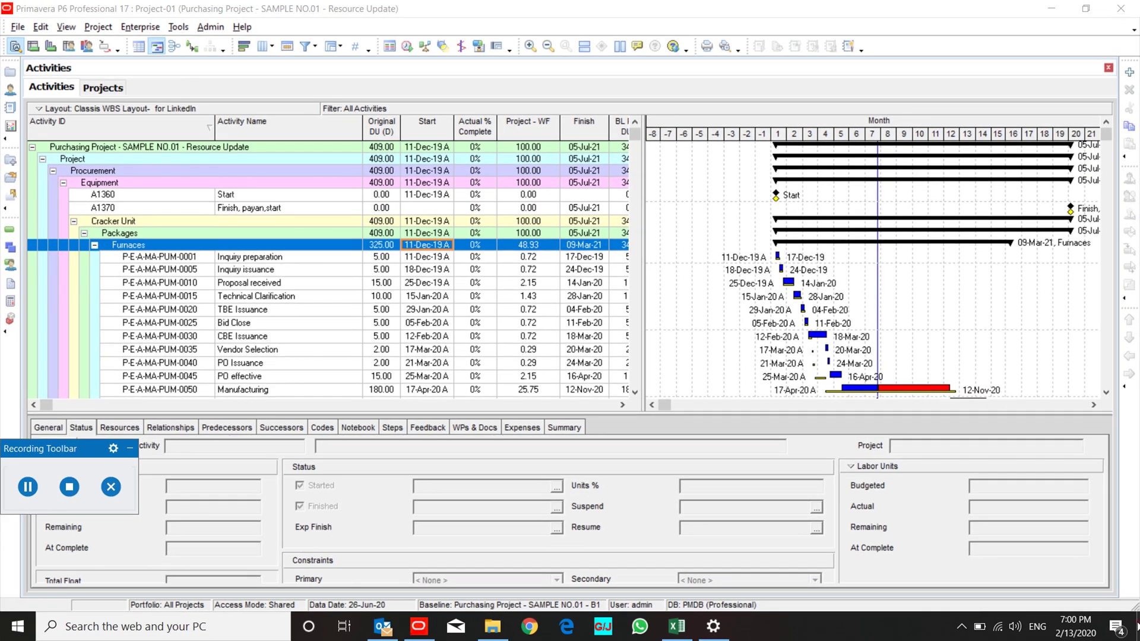
Step: Open the exported resource assignments workbook from the desktop
{"action": "key", "text": "super+d"}
{"action": "left_click", "coordinate": [176, 257]}
{"action": "double_click", "coordinate": [175, 257]}
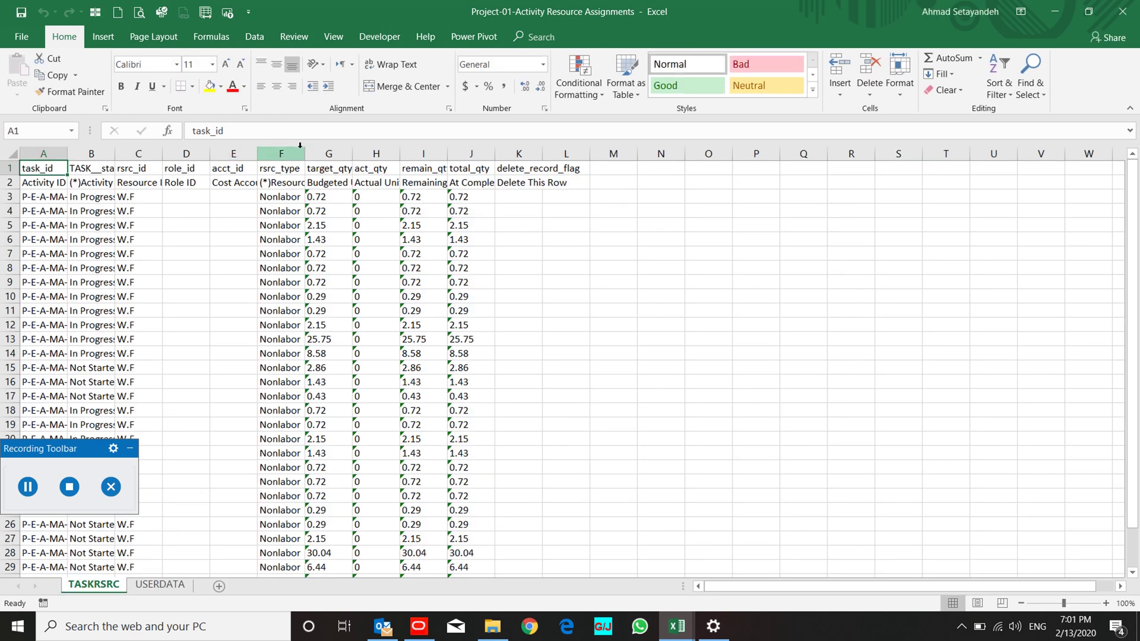
Step: Auto-fit columns G:J and convert the G3:J32 unit values from text to numbers
{"action": "left_click_drag", "start_coordinate": [316, 153], "coordinate": [489, 148]}
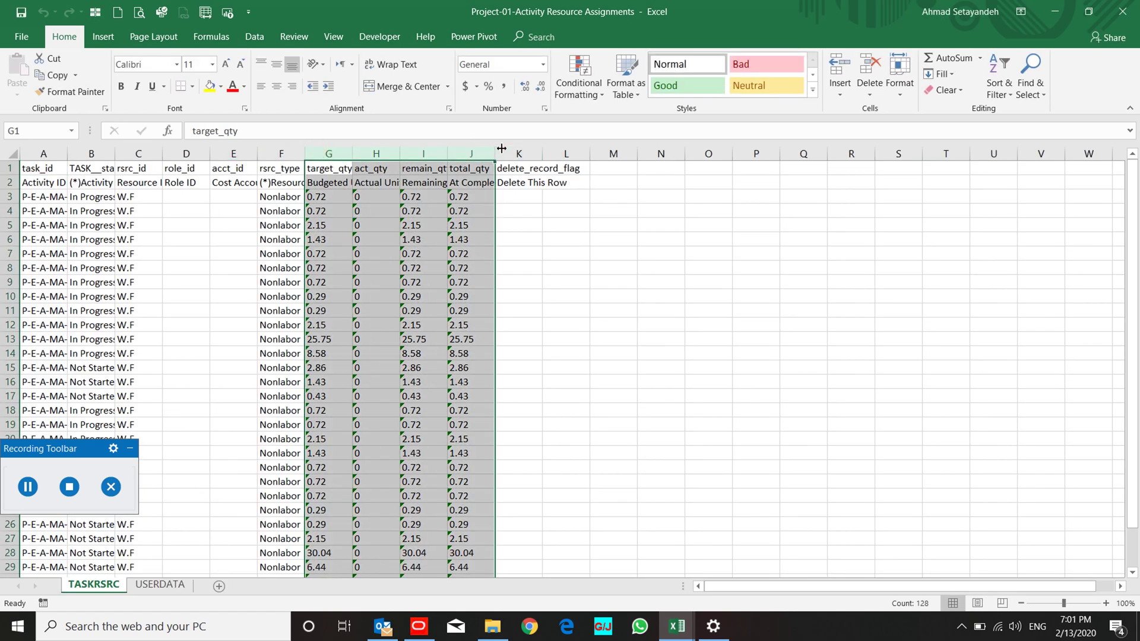
{"action": "double_click", "coordinate": [497, 151]}
{"action": "left_click_drag", "start_coordinate": [315, 196], "coordinate": [607, 193]}
{"action": "key", "text": "ctrl+shift+Down"}
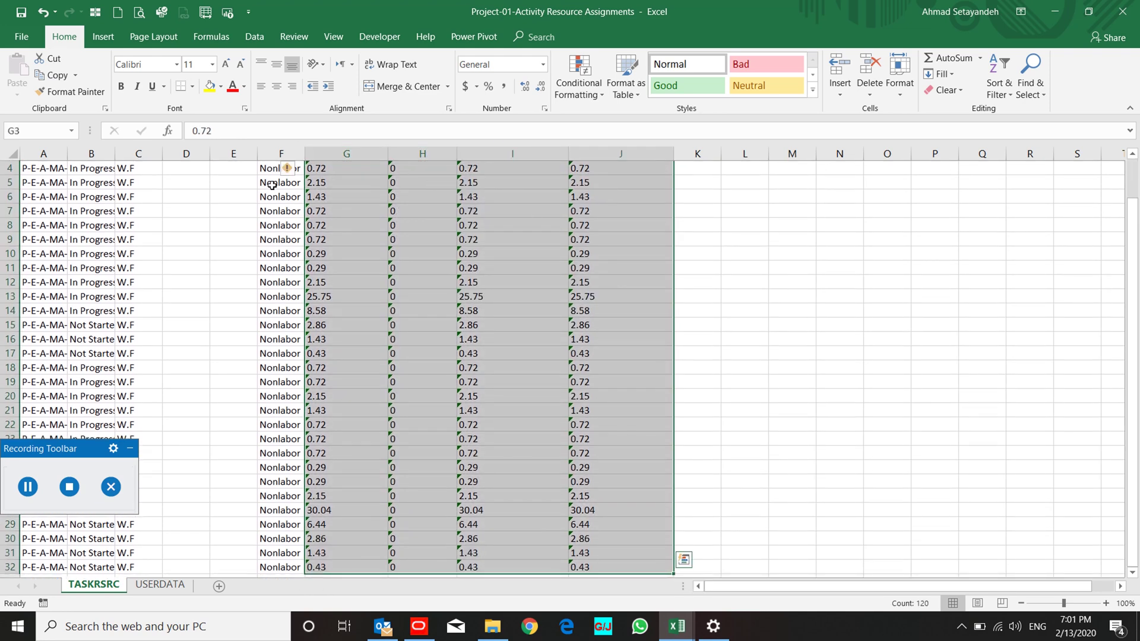
{"action": "left_click", "coordinate": [289, 168]}
{"action": "left_click", "coordinate": [324, 210]}
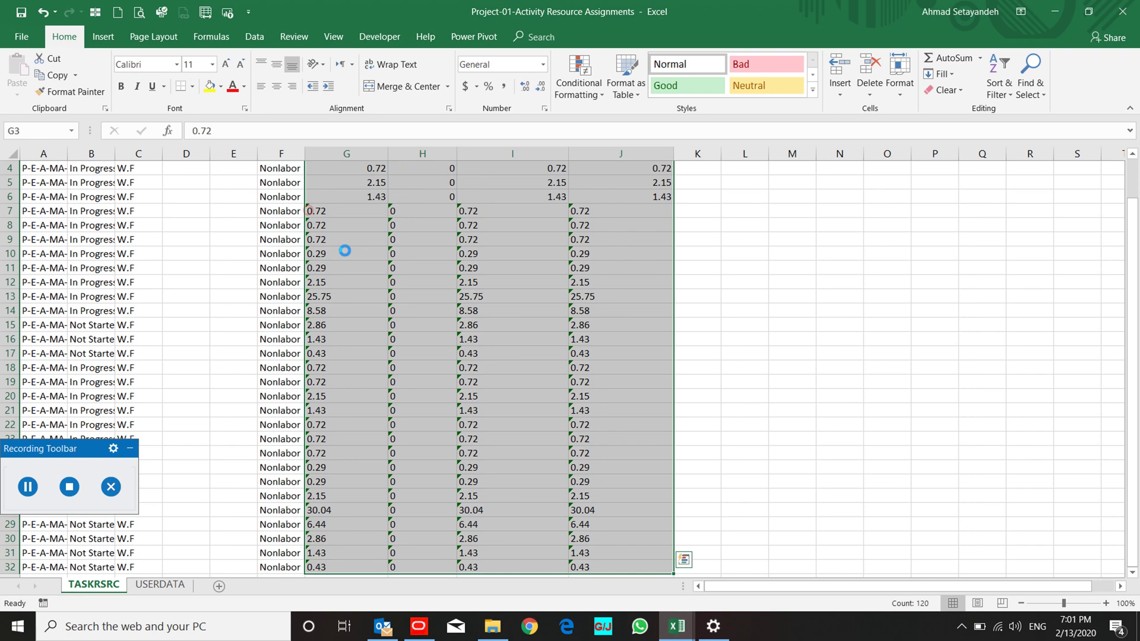
{"action": "scroll", "coordinate": [351, 237], "scroll_direction": "up", "scroll_amount": 1}
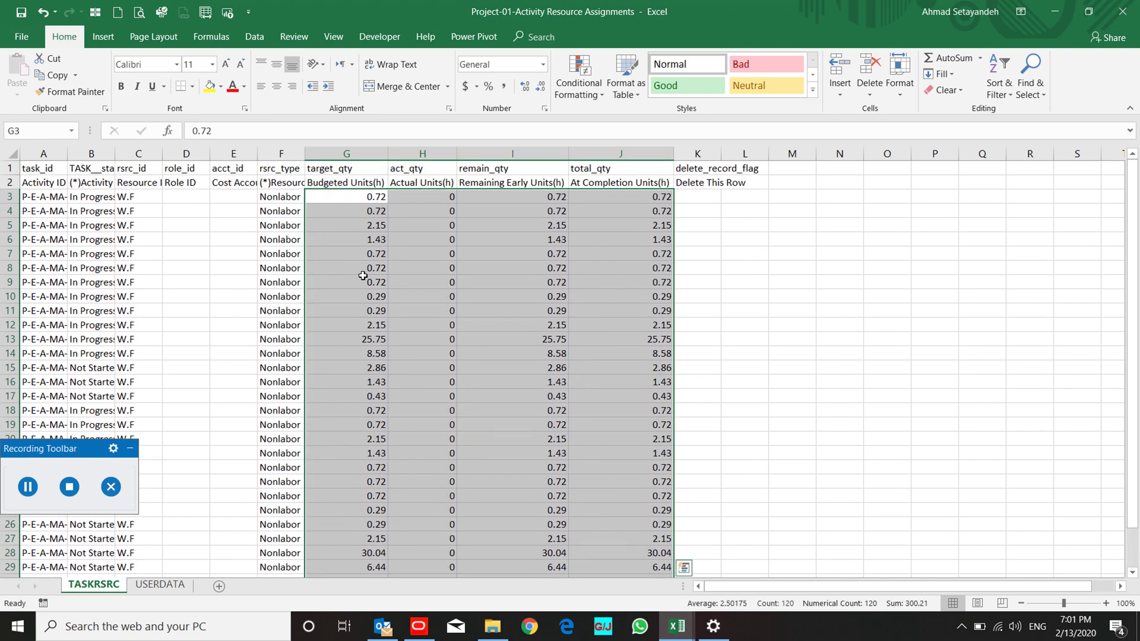
{"action": "left_click", "coordinate": [355, 199]}
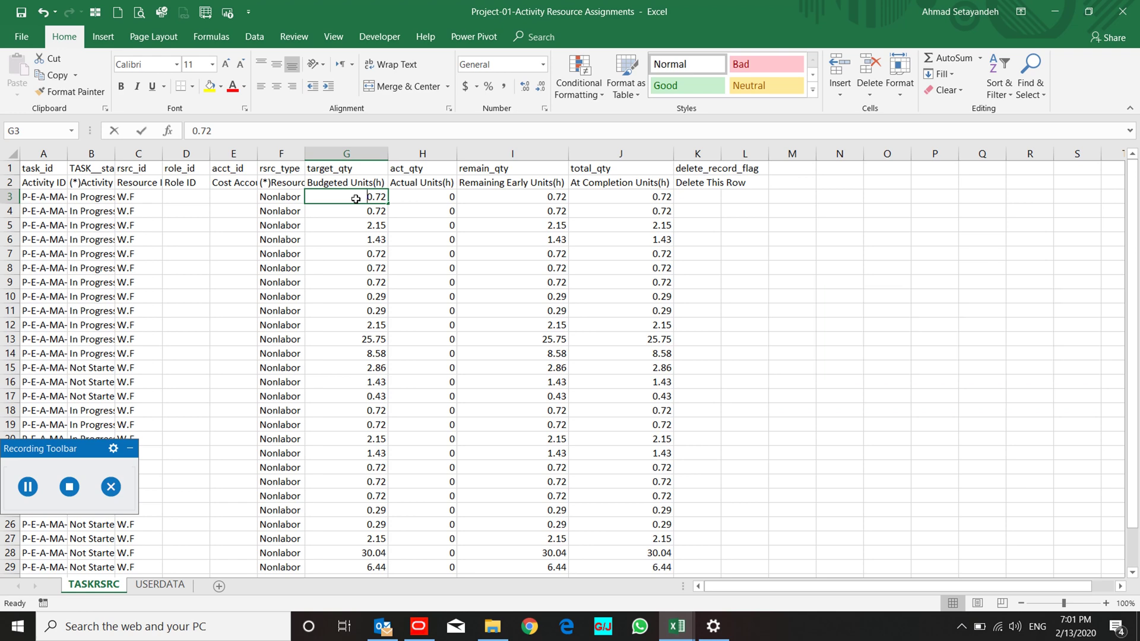
Step: Enter =VLOOKUP(A3, Progress Sheet B:G, 6, 0) in G3, returning WF 0.007153076
{"action": "type", "text": "=vlo"}
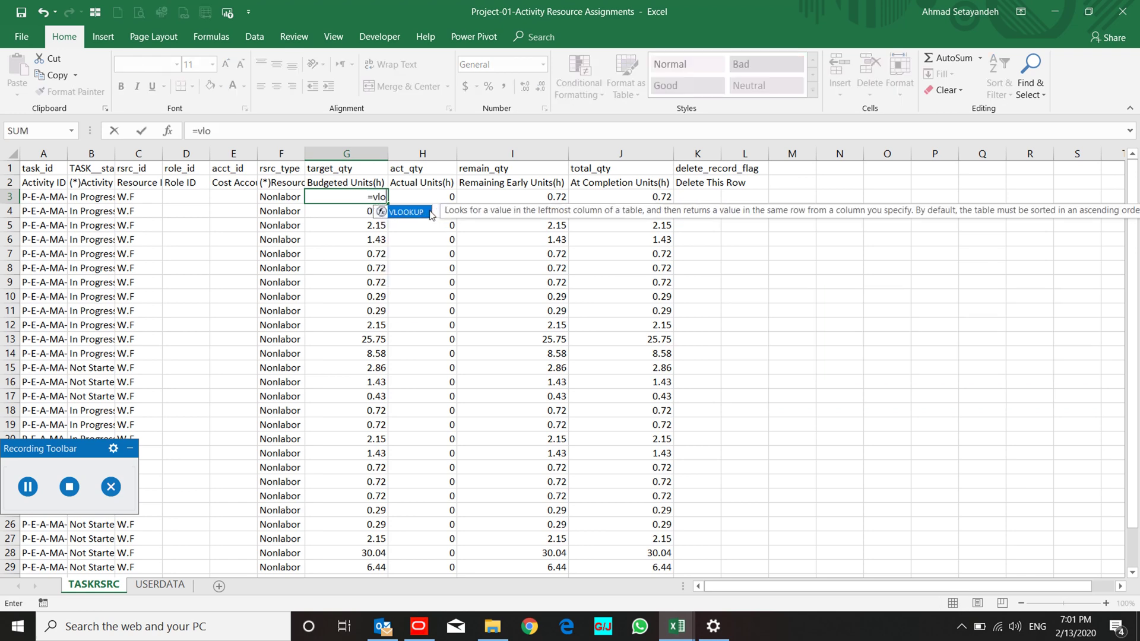
{"action": "double_click", "coordinate": [423, 213]}
{"action": "left_click", "coordinate": [64, 200]}
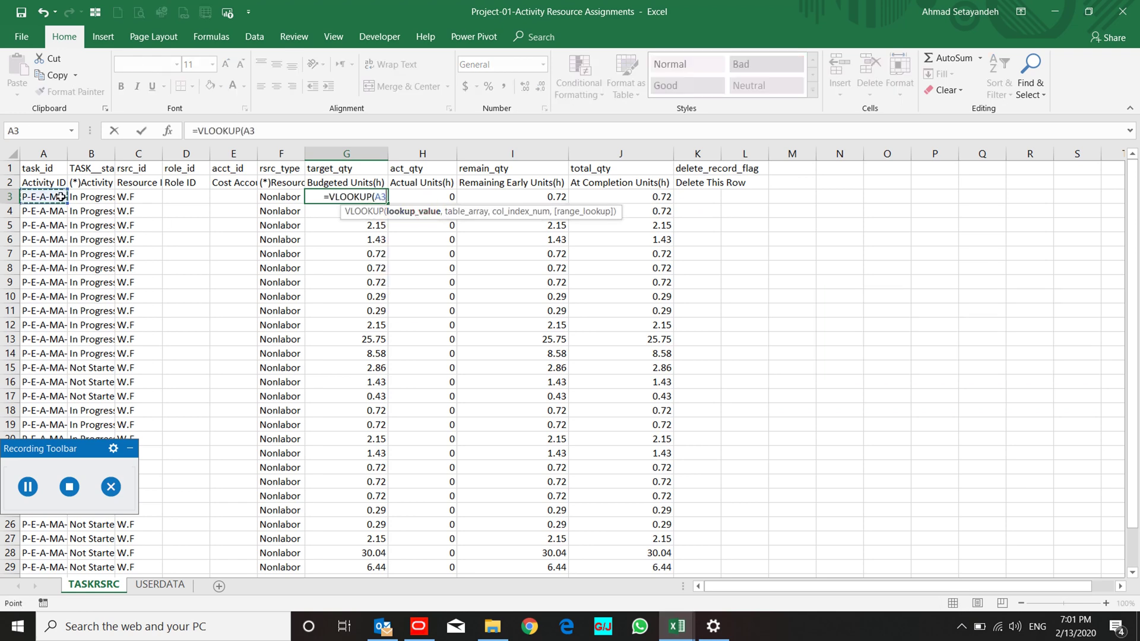
{"action": "type", "text": ","}
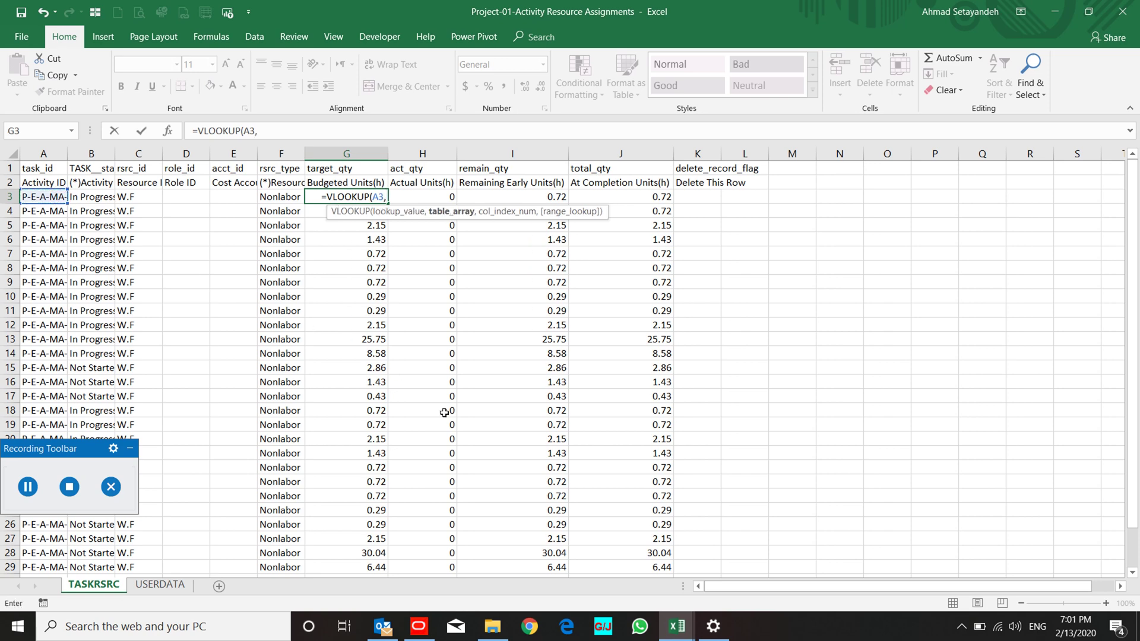
{"action": "mouse_move", "coordinate": [677, 627]}
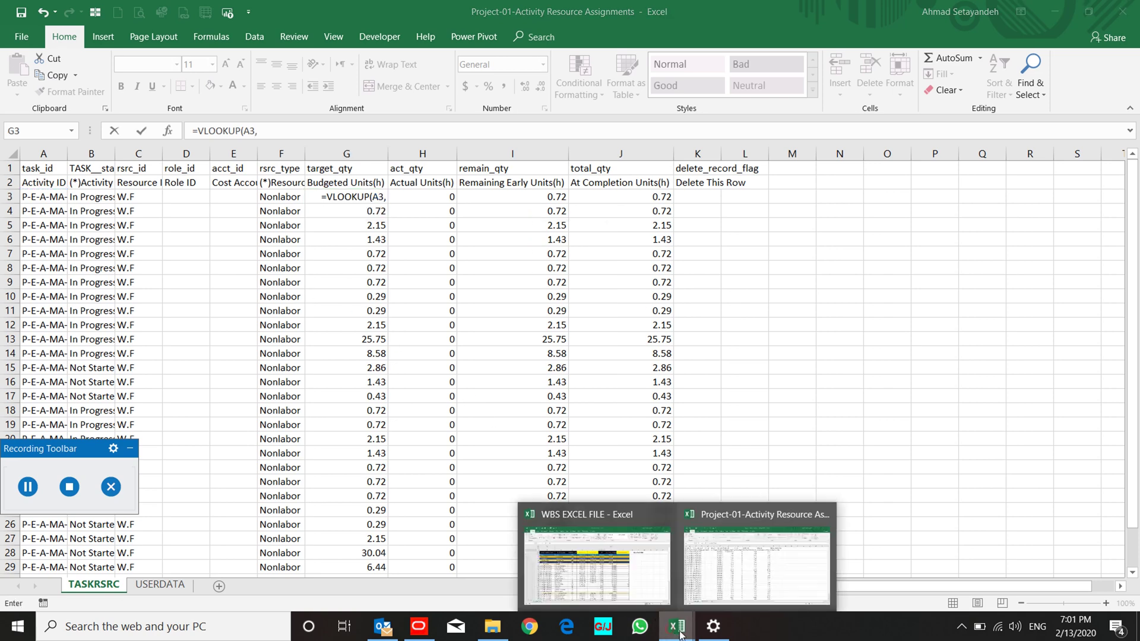
{"action": "left_click", "coordinate": [647, 569]}
{"action": "left_click_drag", "start_coordinate": [158, 184], "coordinate": [617, 193]}
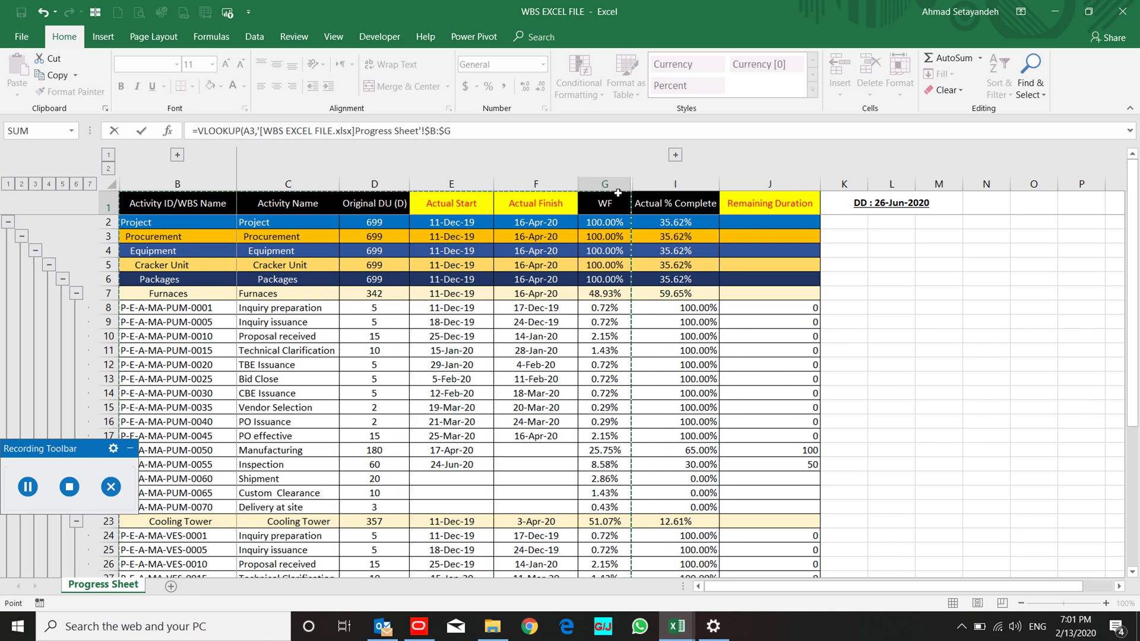
{"action": "type", "text": ",6,"}
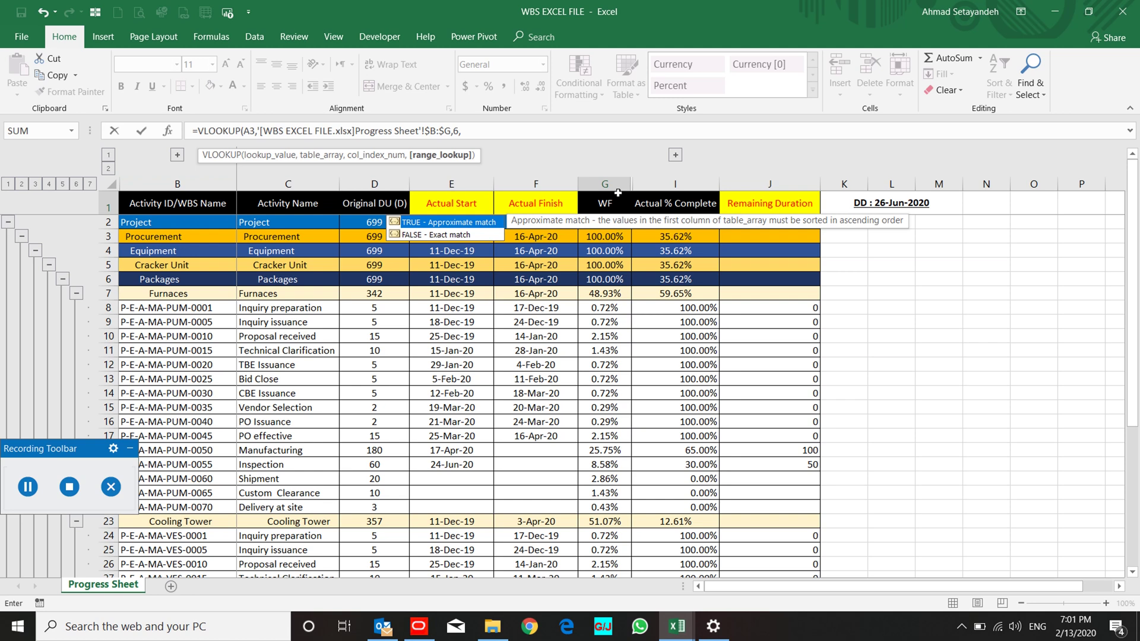
{"action": "type", "text": "0"}
{"action": "key", "text": "Return"}
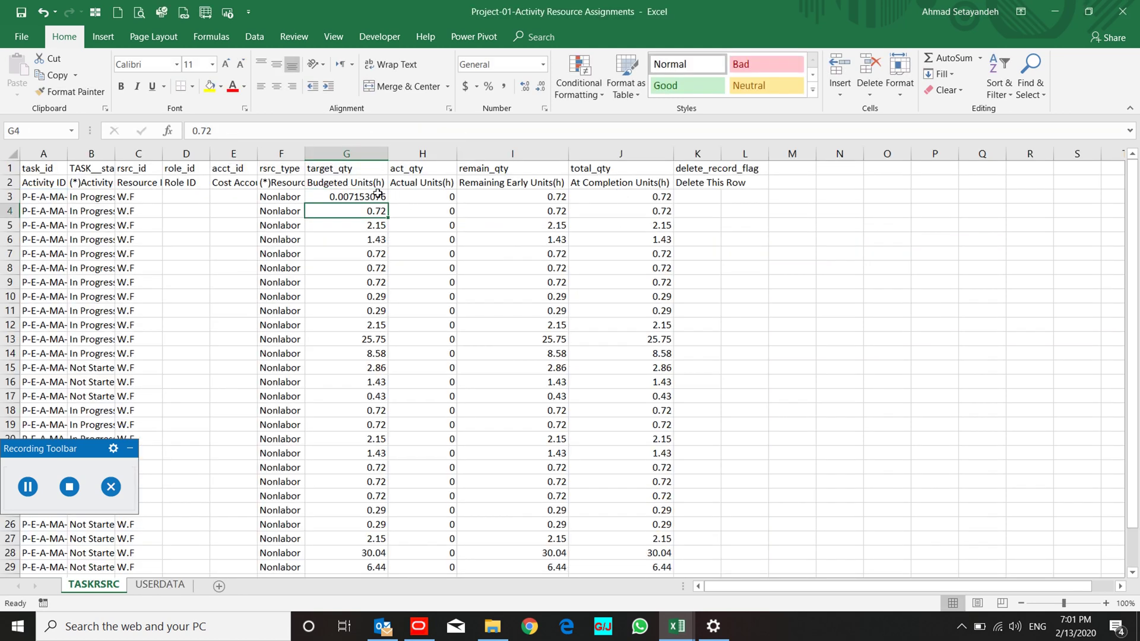
{"action": "left_click", "coordinate": [377, 193]}
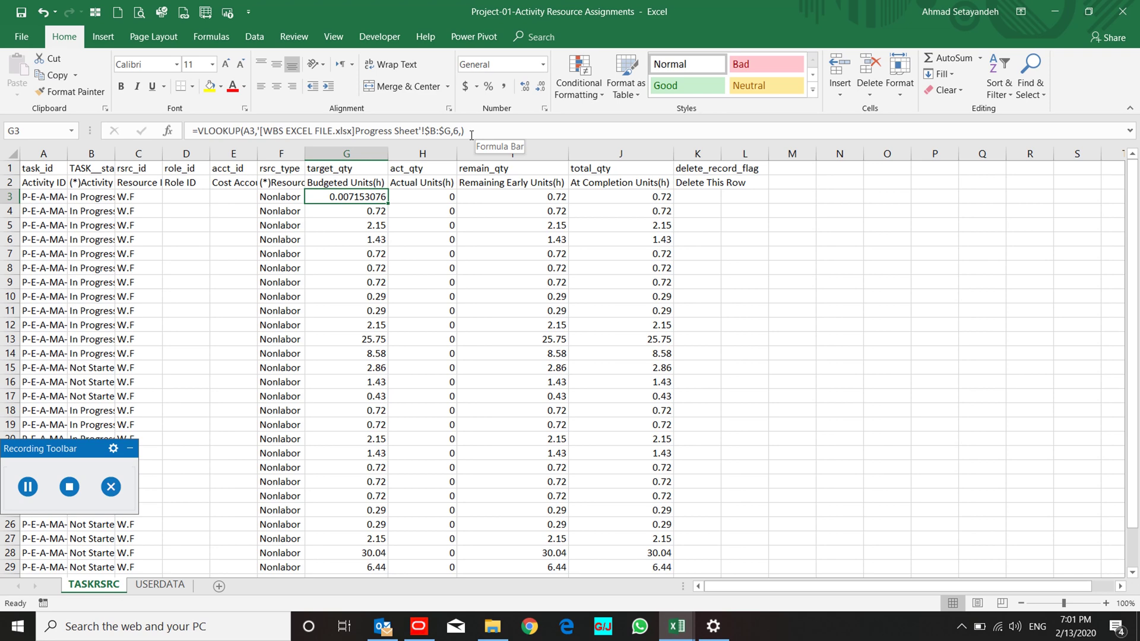
Step: Multiply G3's VLOOKUP result by 100
{"action": "left_click", "coordinate": [472, 132]}
{"action": "type", "text": "*"}
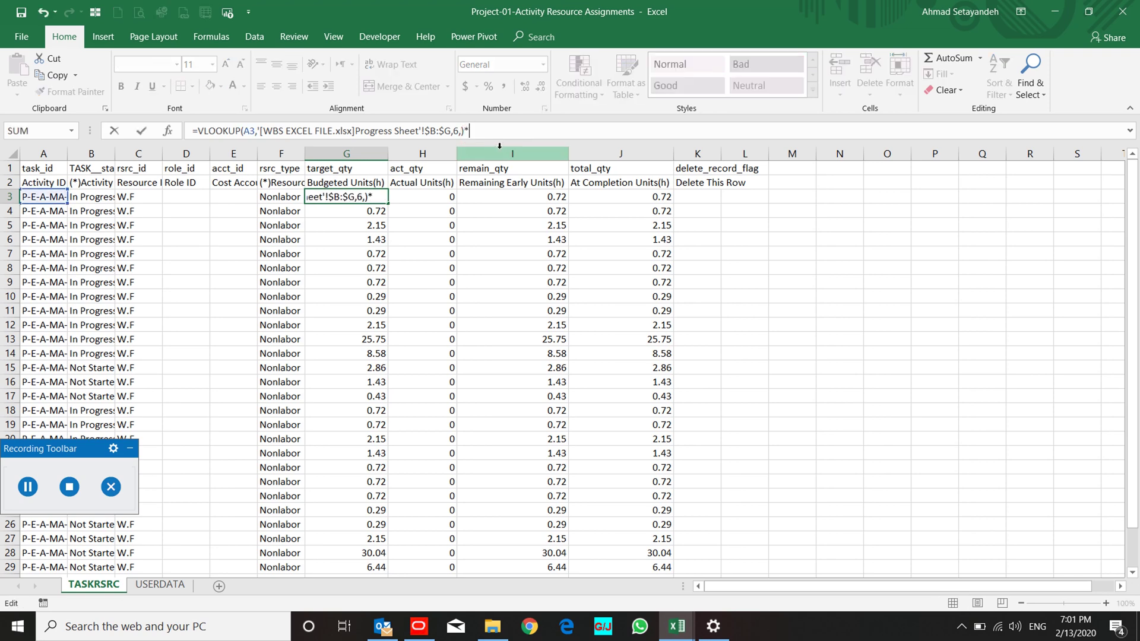
{"action": "type", "text": "15307582"}
{"action": "key", "text": "Return"}
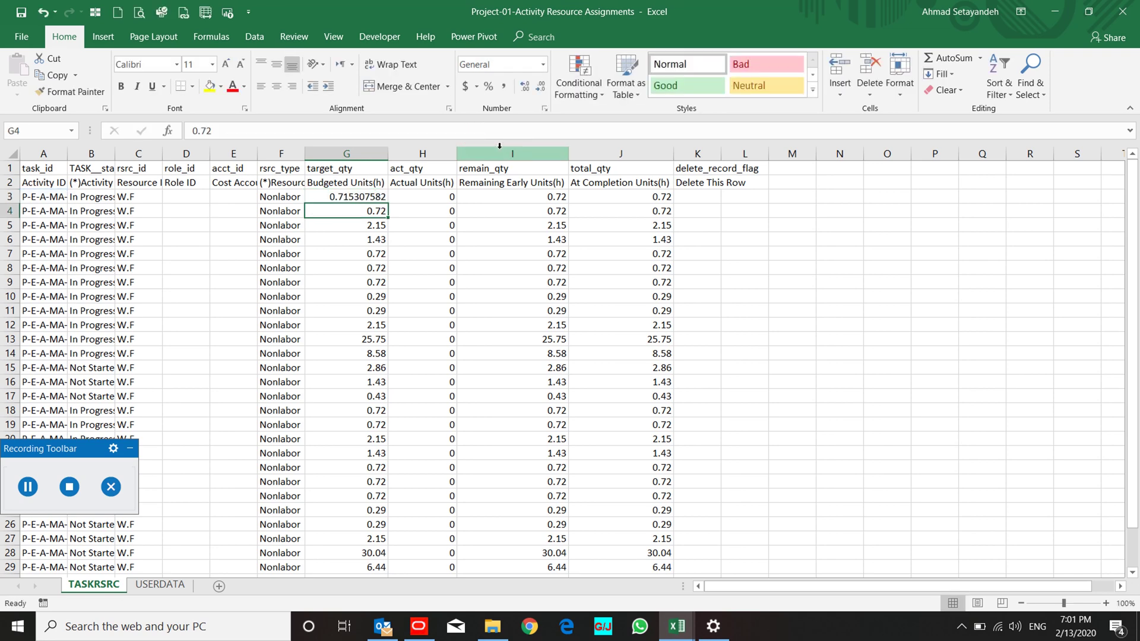
{"action": "left_click", "coordinate": [350, 195]}
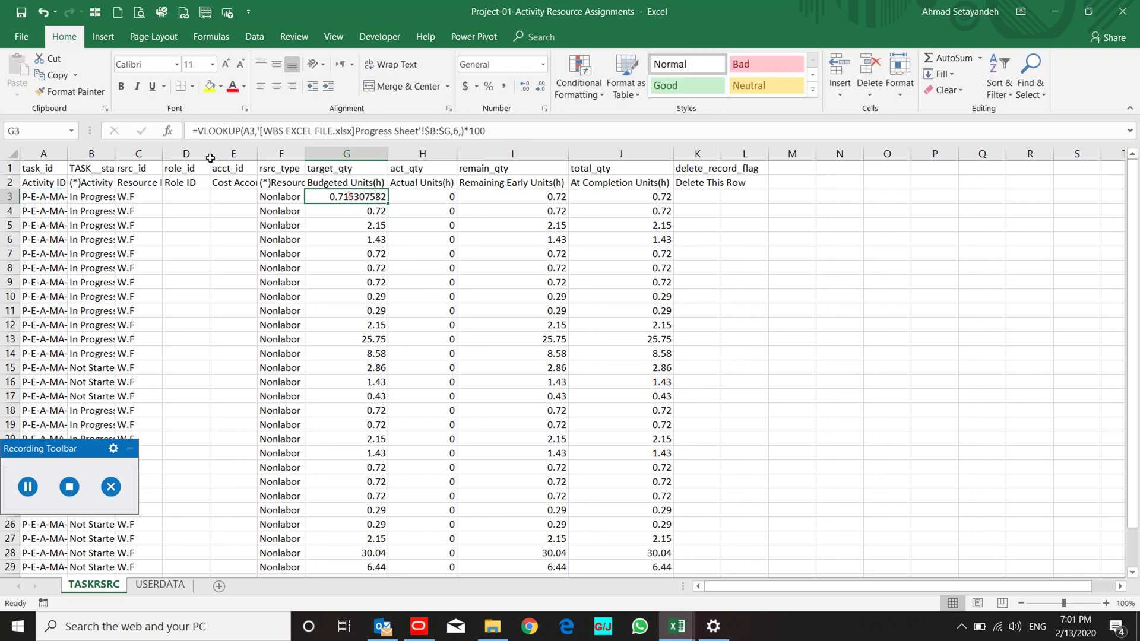
Step: Wrap G3's formula in ROUND to 3 decimals, giving 0.715
{"action": "left_click", "coordinate": [200, 130]}
{"action": "type", "text": "rou"}
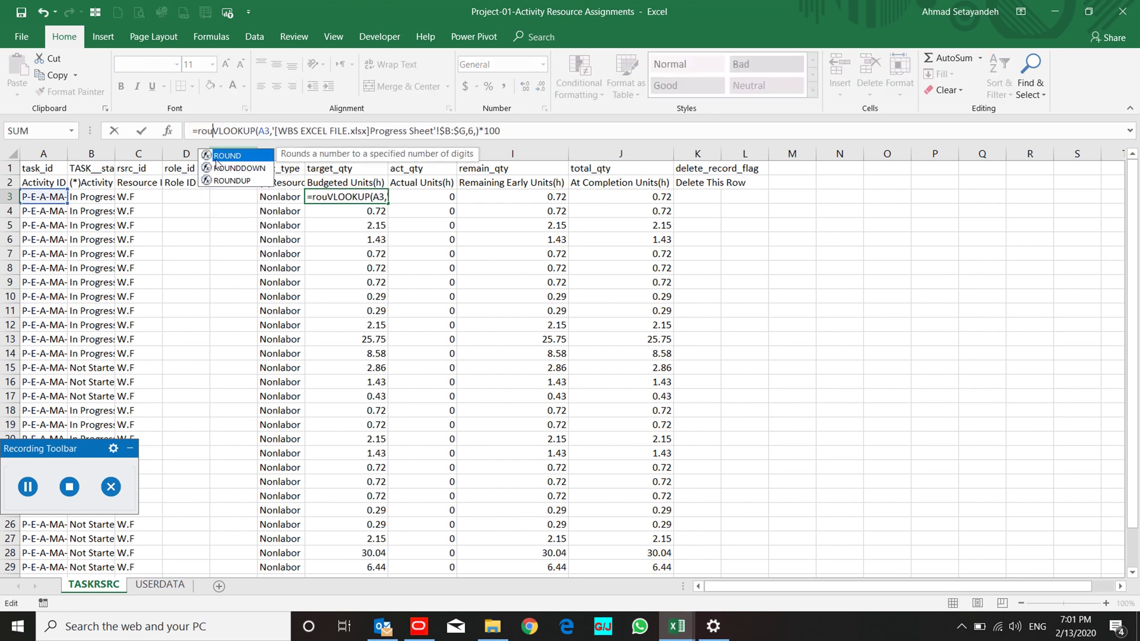
{"action": "type", "text": "nd("}
{"action": "key", "text": "End"}
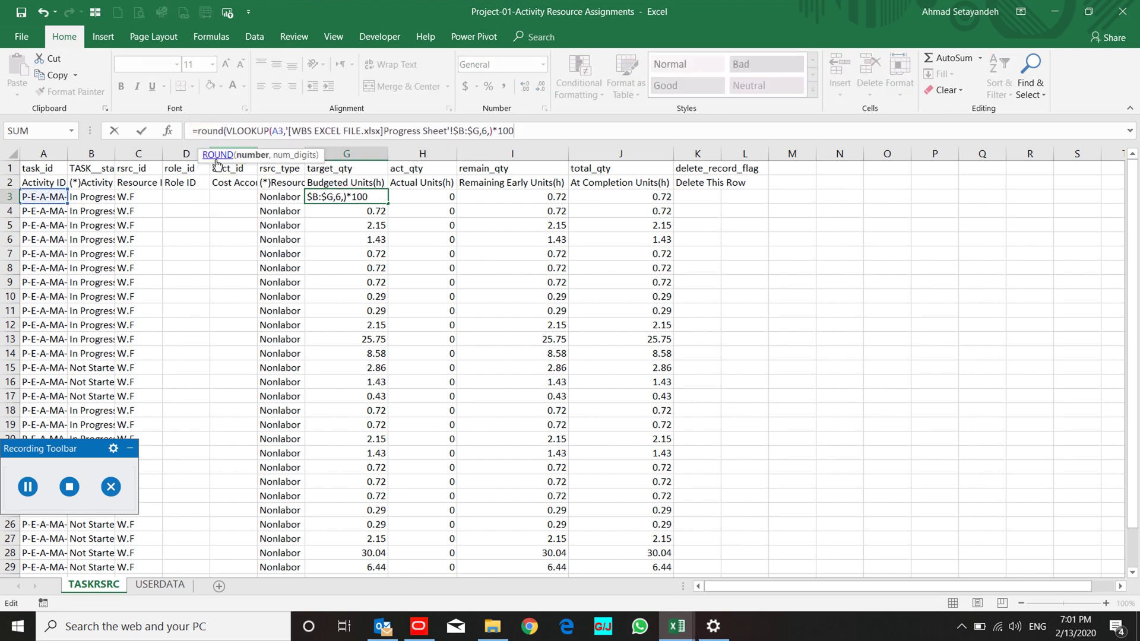
{"action": "type", "text": ",3)"}
{"action": "key", "text": "Return"}
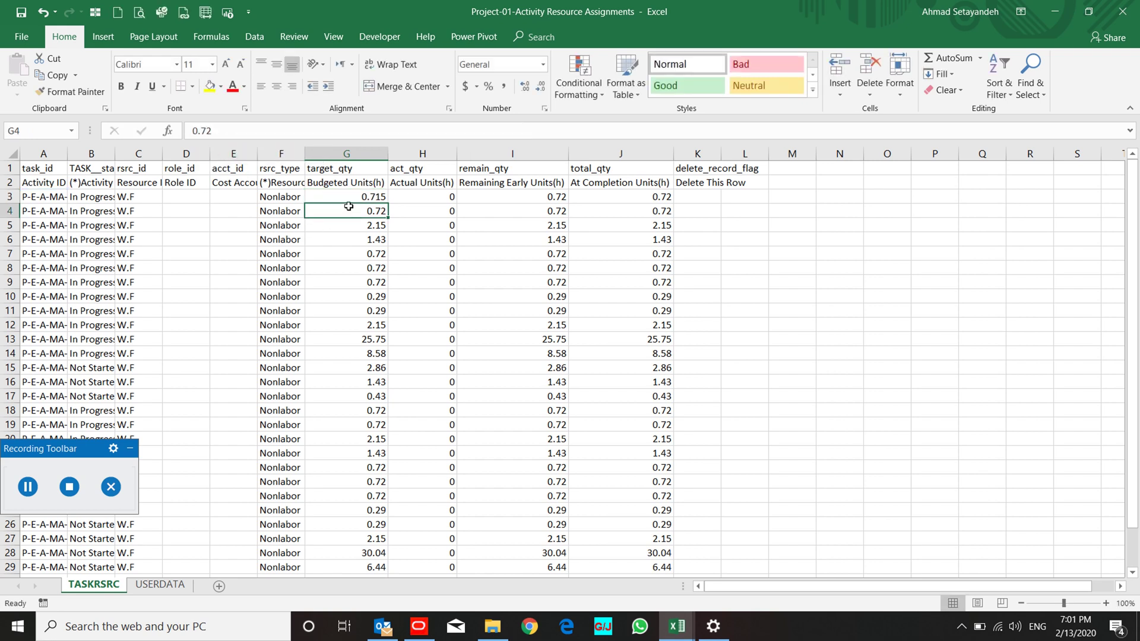
{"action": "left_click", "coordinate": [358, 197]}
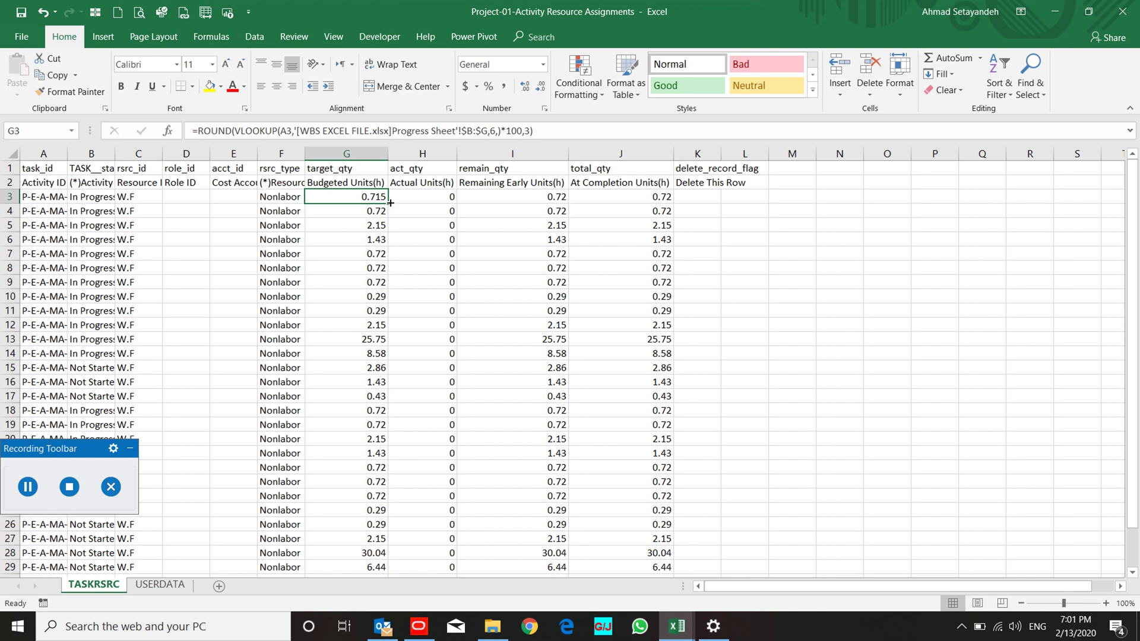
Step: Fill G3's rounded formula down column G, giving values like 2.146 and 25.751
{"action": "left_click_drag", "start_coordinate": [388, 202], "coordinate": [389, 202]}
{"action": "double_click", "coordinate": [389, 202]}
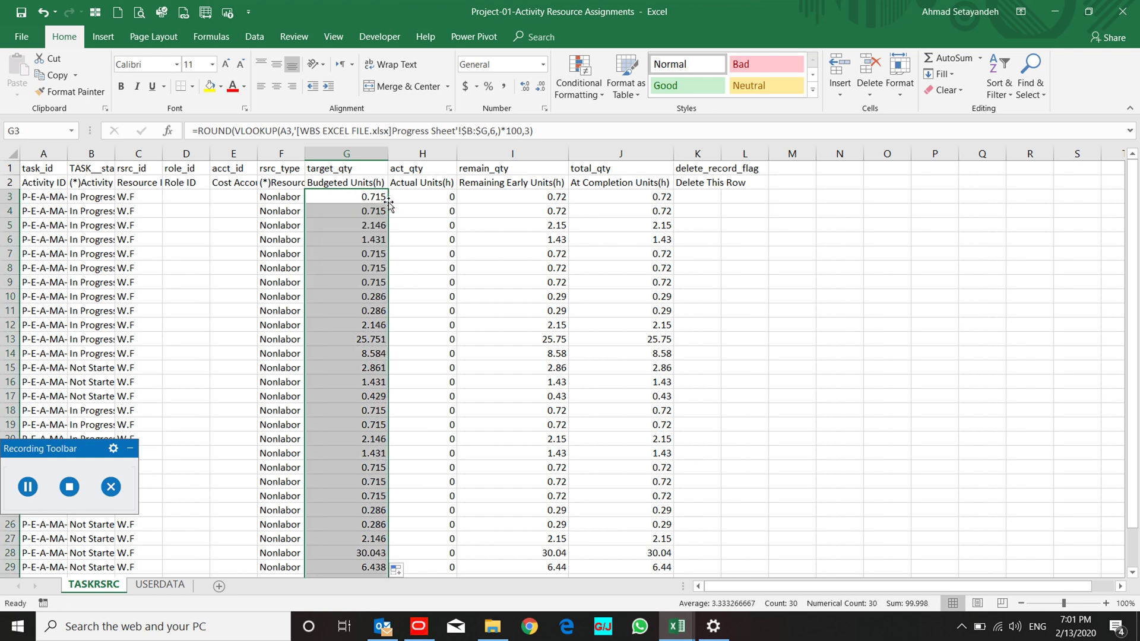
{"action": "scroll", "coordinate": [375, 215], "scroll_direction": "down", "scroll_amount": 6}
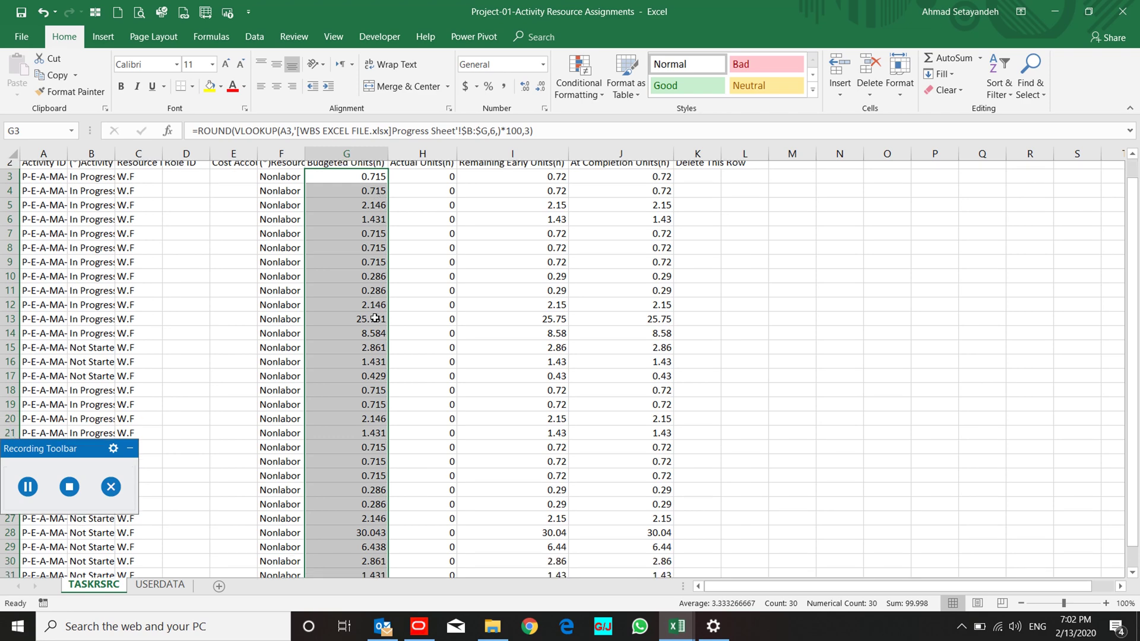
{"action": "scroll", "coordinate": [375, 320], "scroll_direction": "up", "scroll_amount": 6}
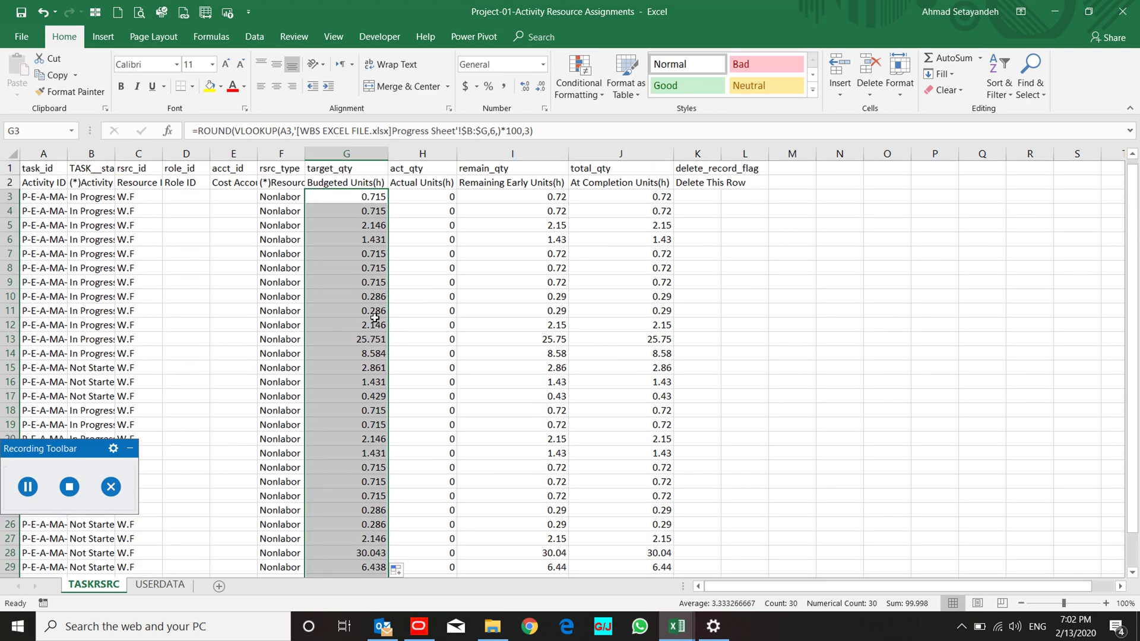
{"action": "left_click", "coordinate": [28, 487]}
{"action": "left_click", "coordinate": [348, 200]}
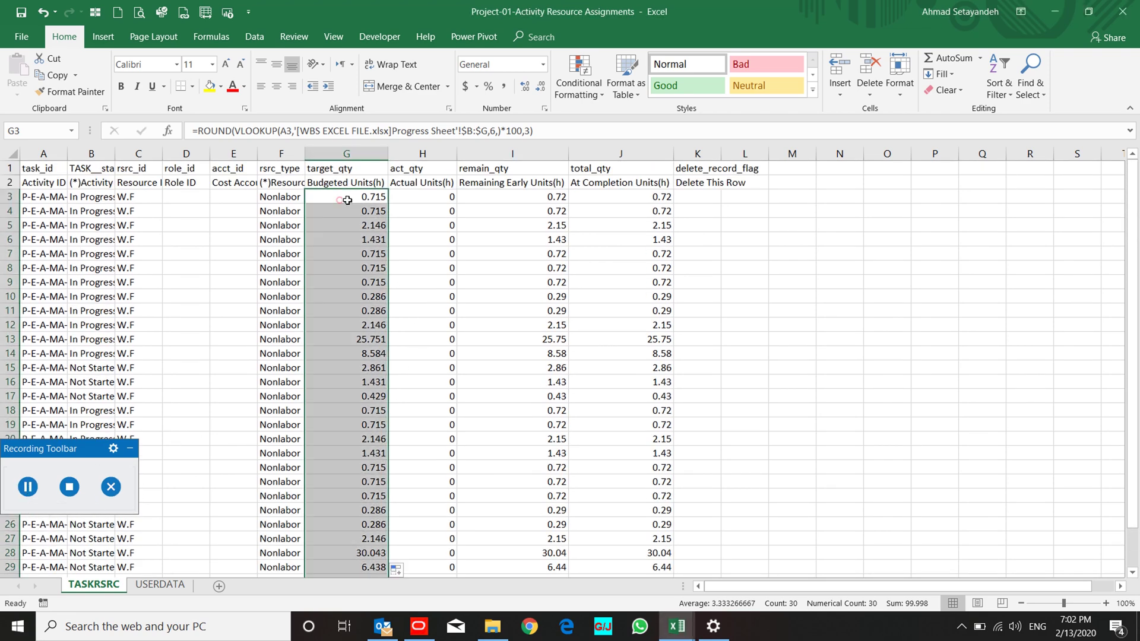
{"action": "left_click", "coordinate": [432, 194]}
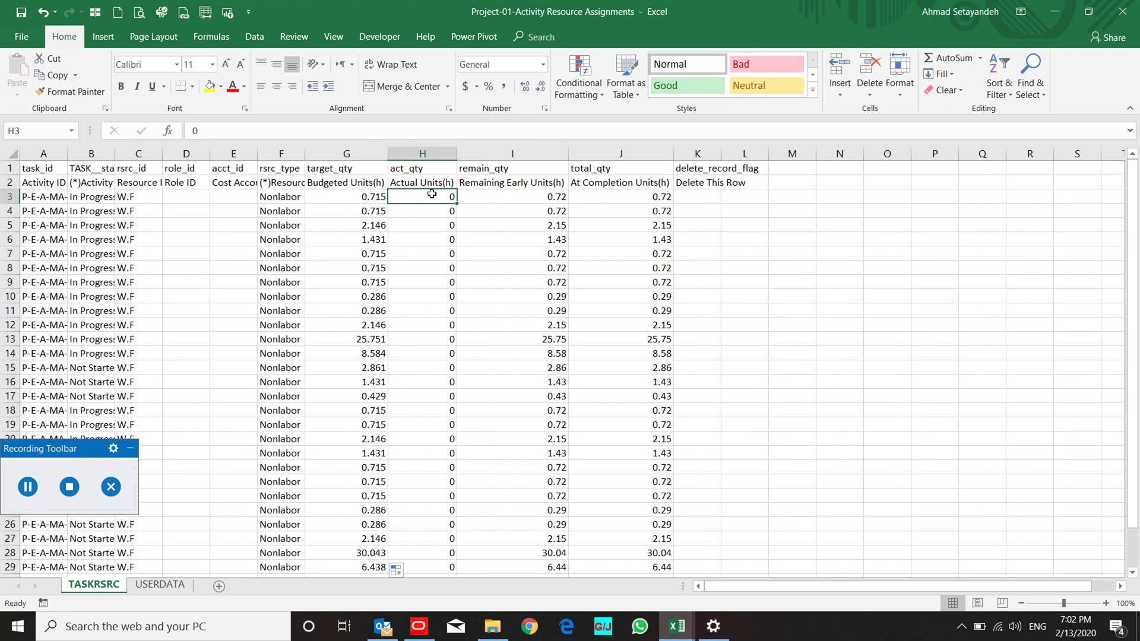
Step: Enter =VLOOKUP(A3, Progress Sheet B:I, 8) in H3 to fetch actual % complete
{"action": "type", "text": "=vloo"}
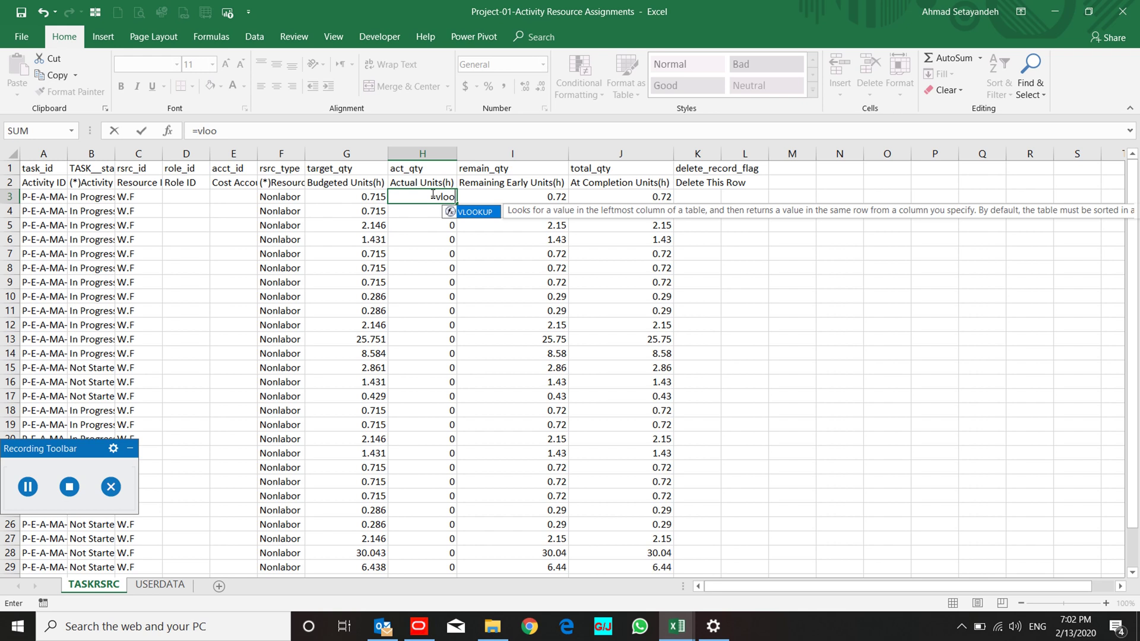
{"action": "double_click", "coordinate": [456, 211]}
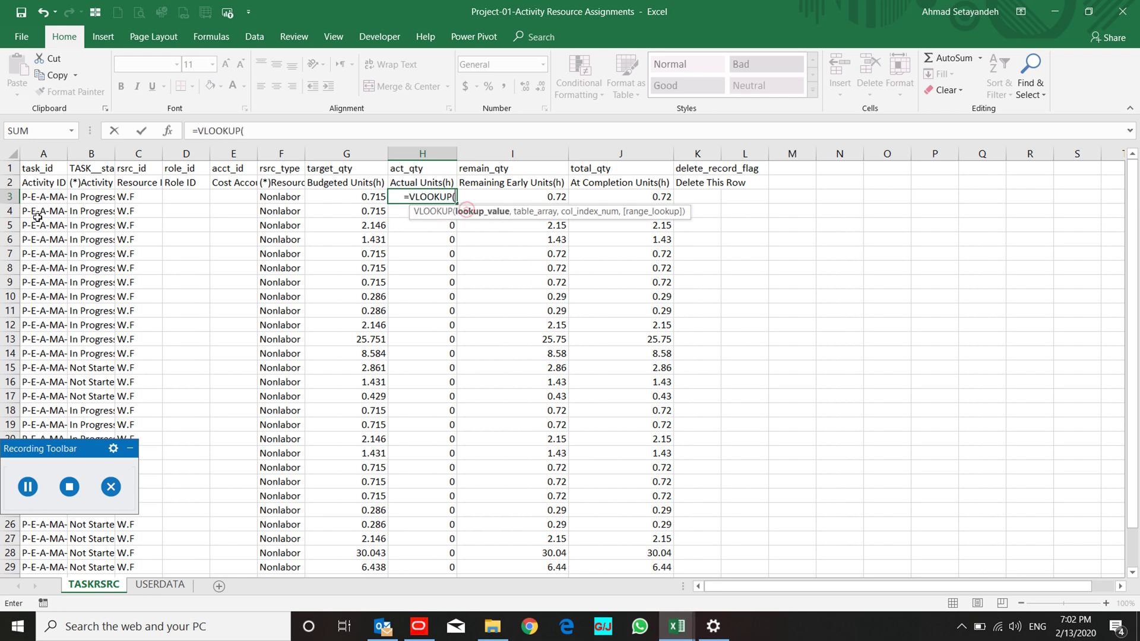
{"action": "left_click", "coordinate": [39, 197]}
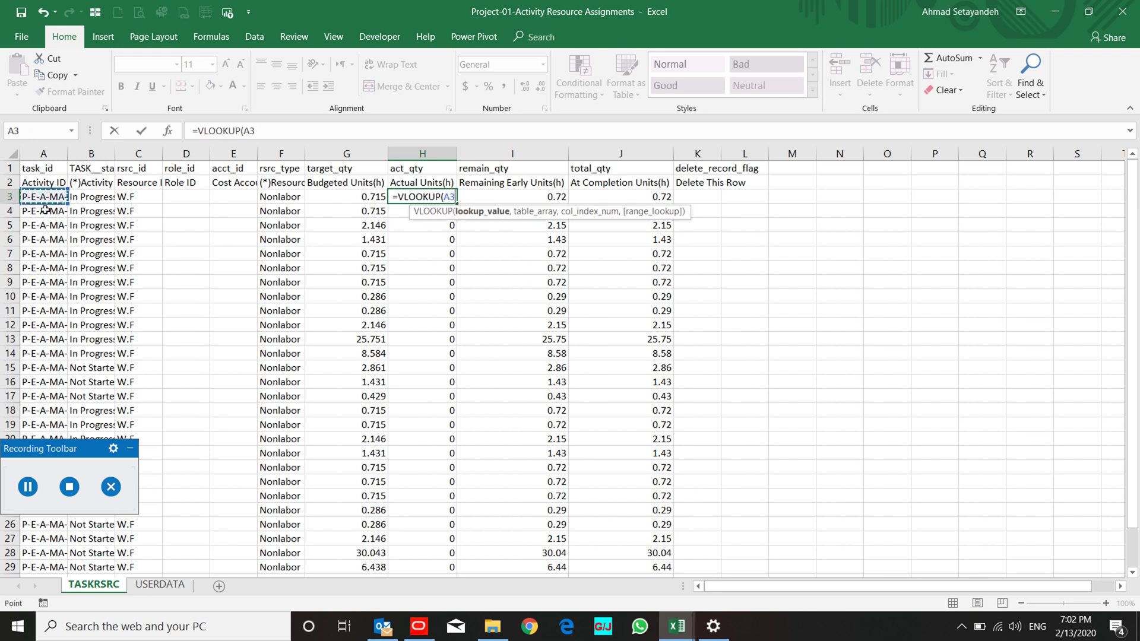
{"action": "type", "text": ","}
{"action": "mouse_move", "coordinate": [659, 623]}
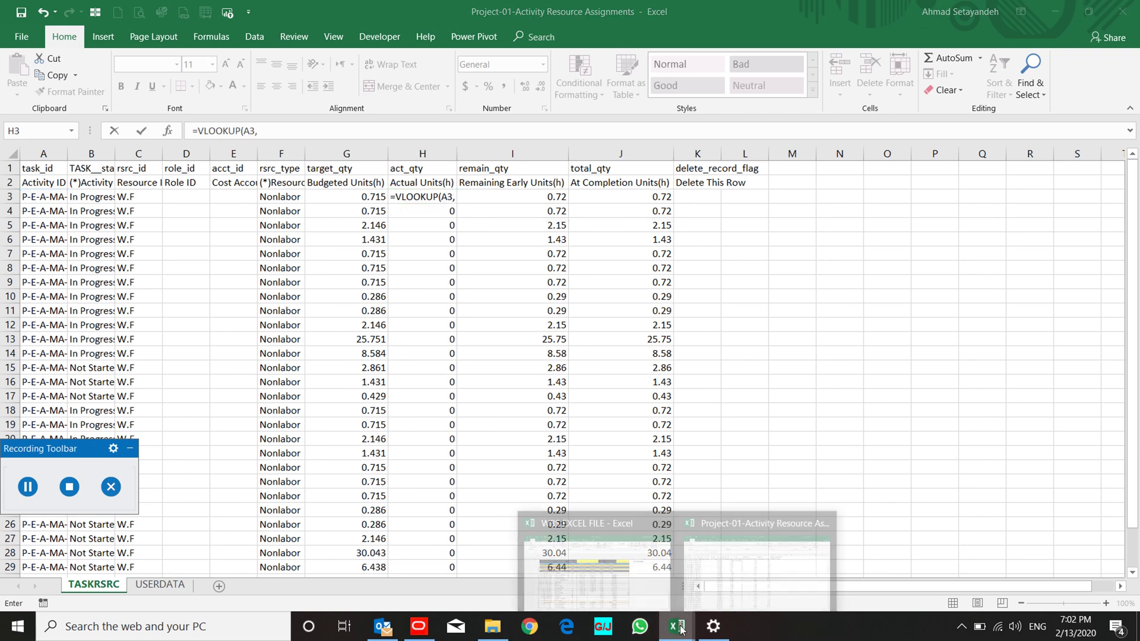
{"action": "left_click", "coordinate": [644, 562]}
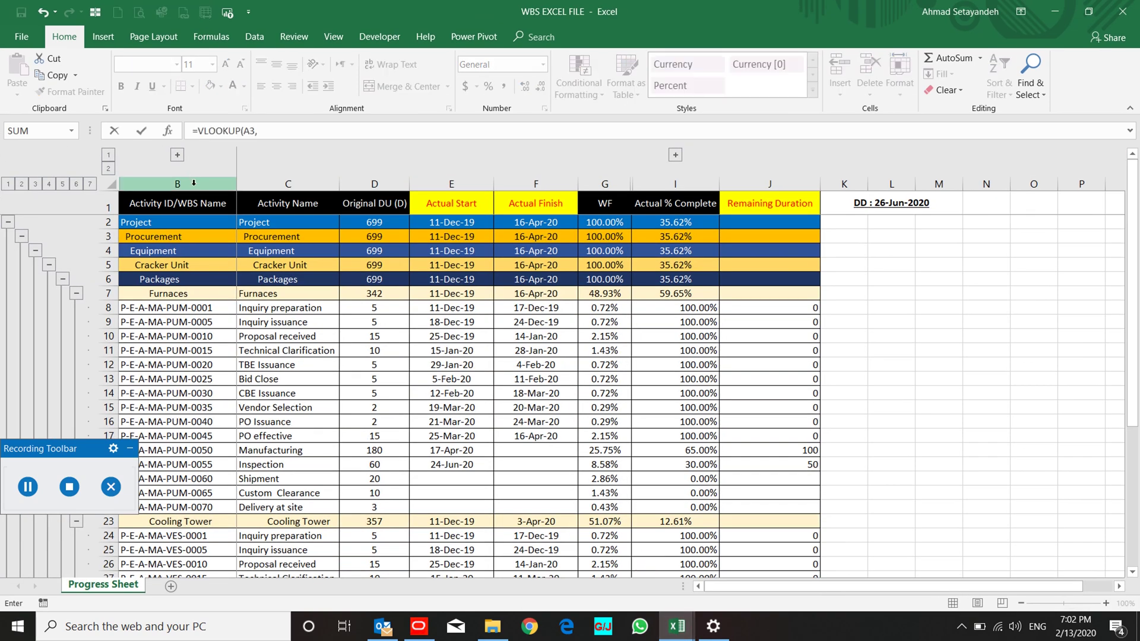
{"action": "left_click_drag", "start_coordinate": [191, 180], "coordinate": [682, 201]}
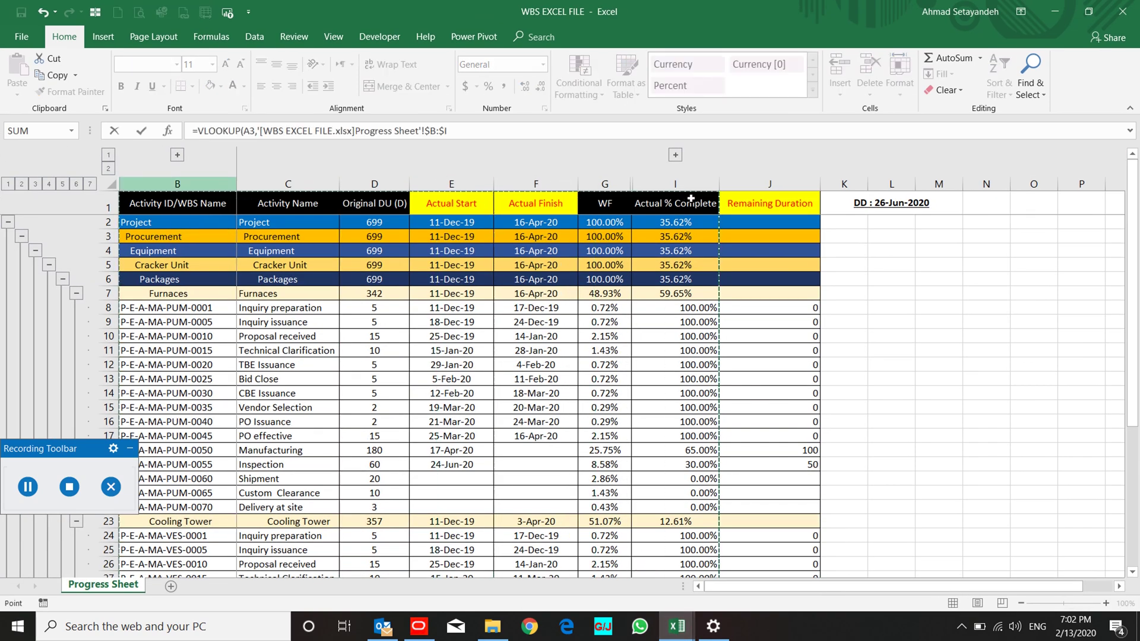
{"action": "type", "text": ",8,"}
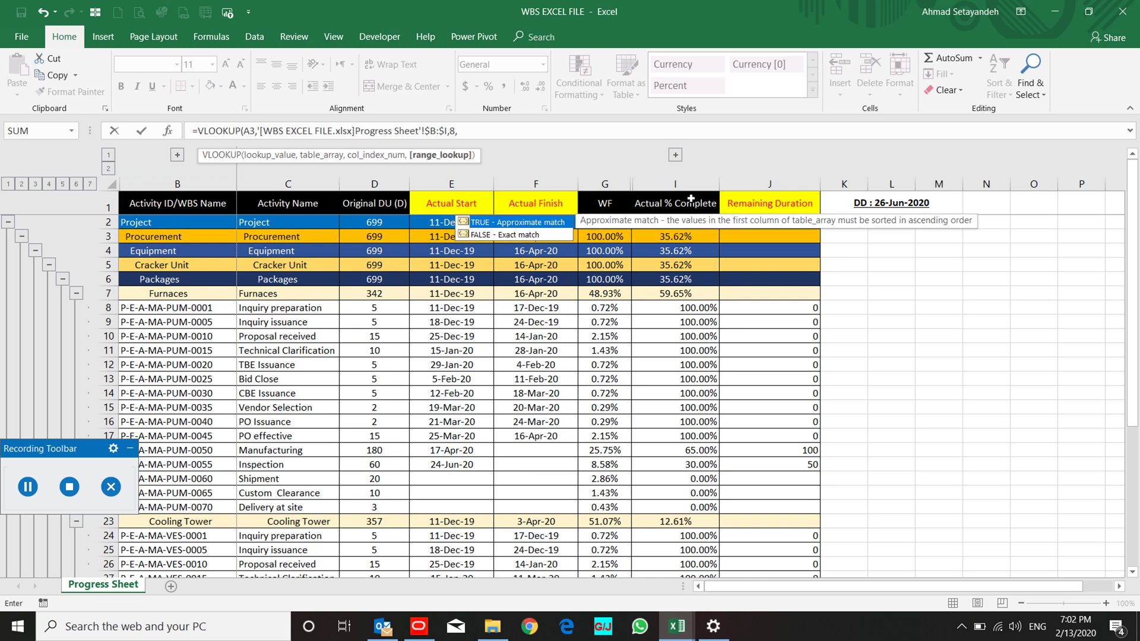
{"action": "key", "text": "Return"}
{"action": "left_click", "coordinate": [441, 196]}
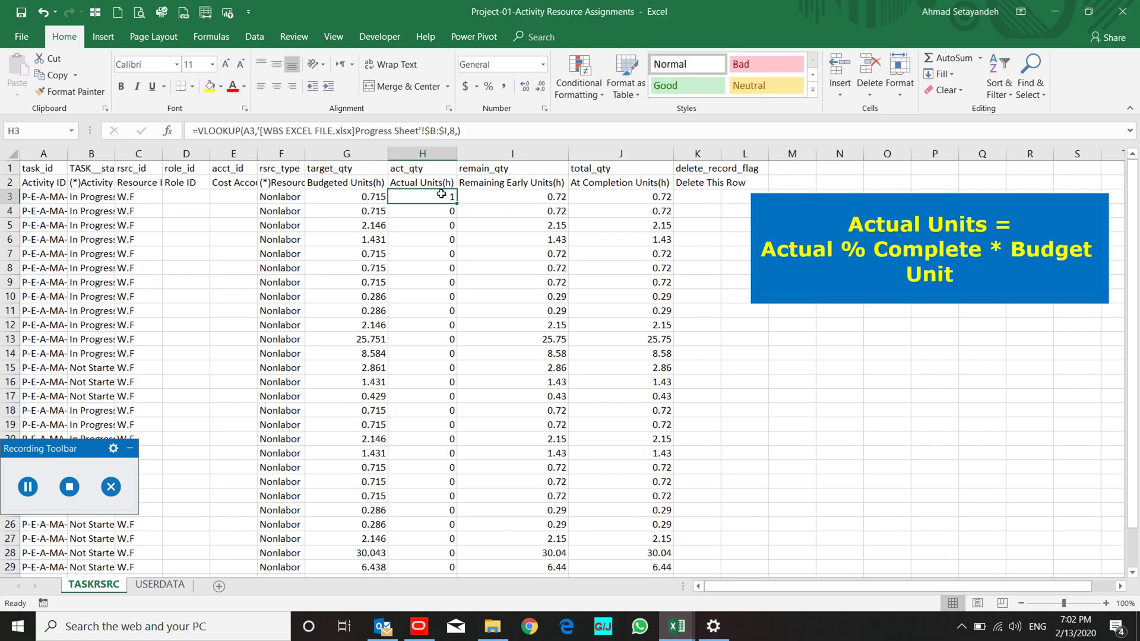
Step: Multiply H3's lookup by budgeted units in G3 and fill it down column H
{"action": "left_click", "coordinate": [473, 134]}
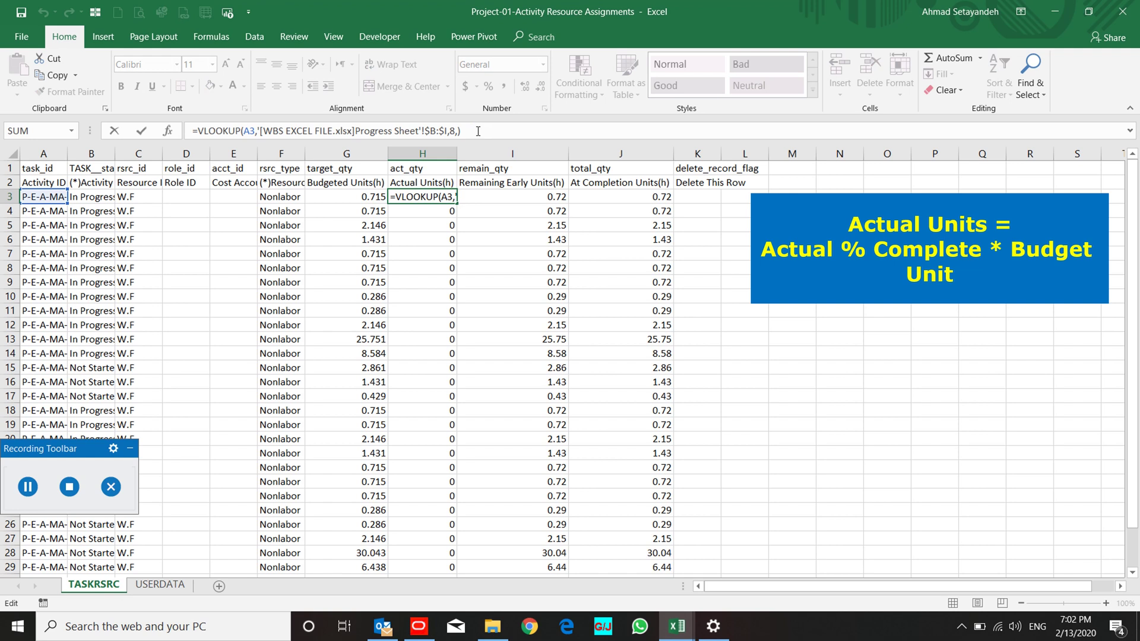
{"action": "type", "text": "*"}
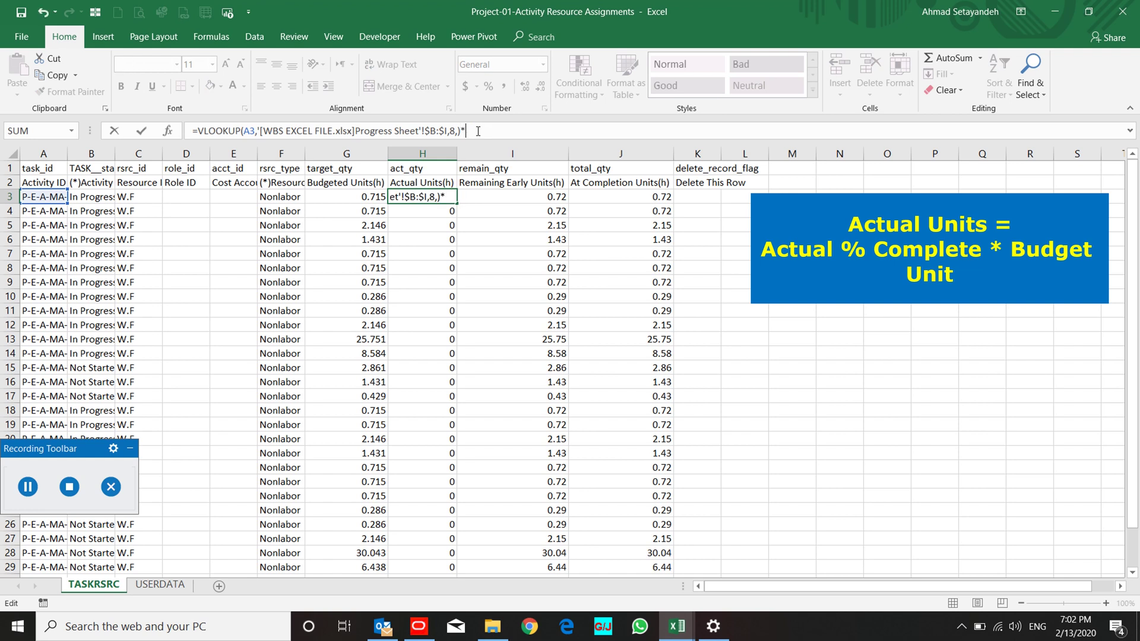
{"action": "left_click", "coordinate": [359, 199]}
{"action": "key", "text": "Return"}
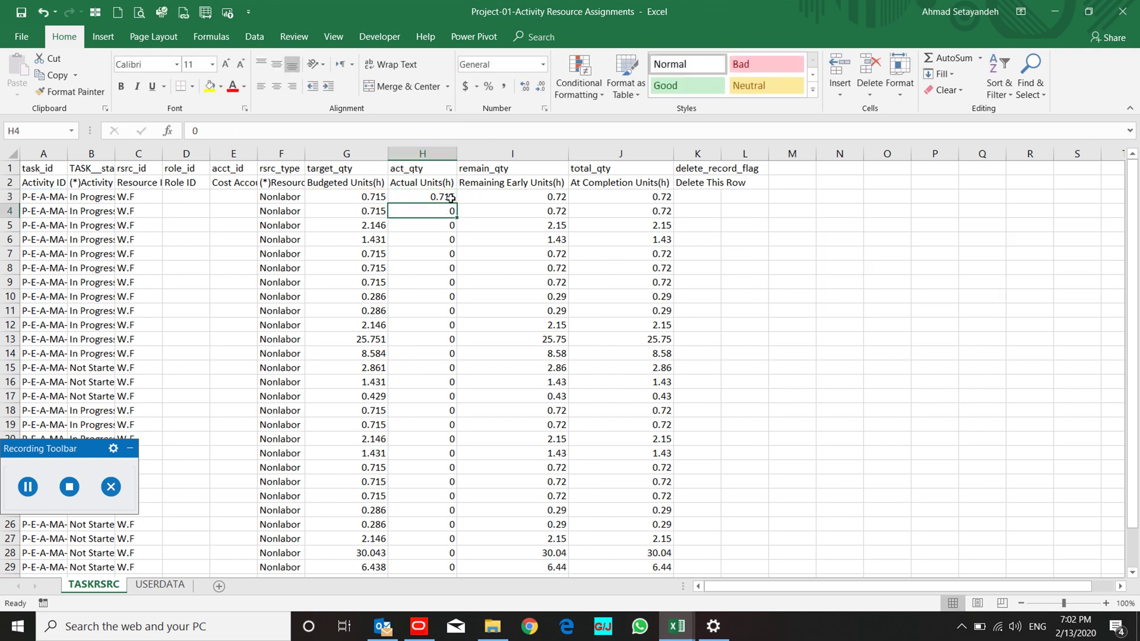
{"action": "left_click", "coordinate": [451, 198]}
{"action": "double_click", "coordinate": [456, 204]}
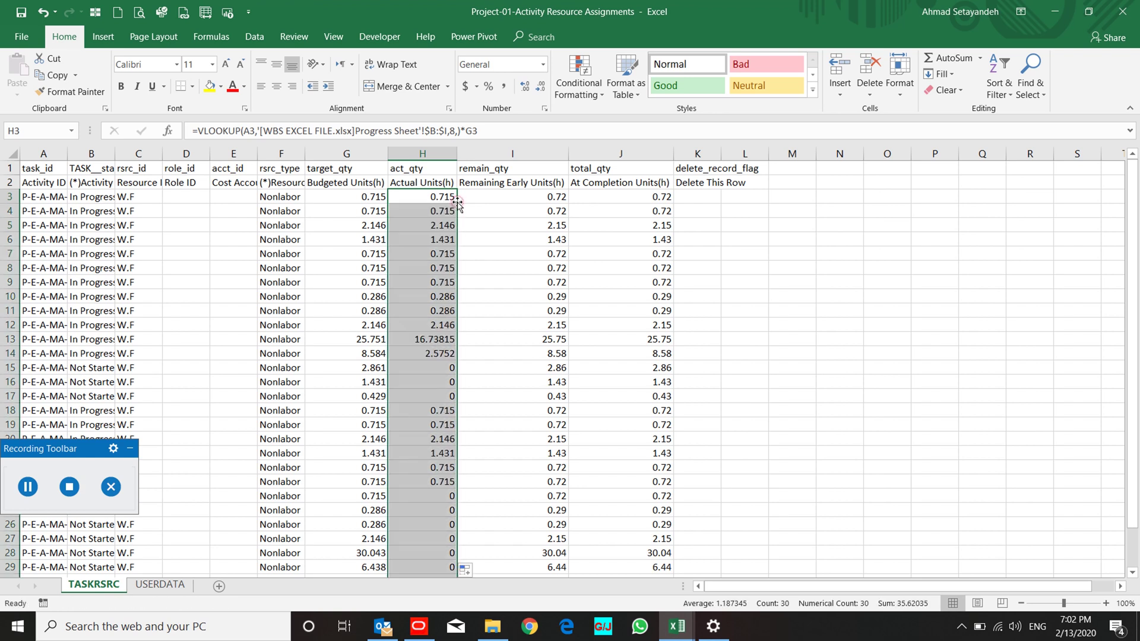
Step: Wrap H3's formula in ROUND to 3 decimals and refill column H
{"action": "left_click", "coordinate": [422, 198]}
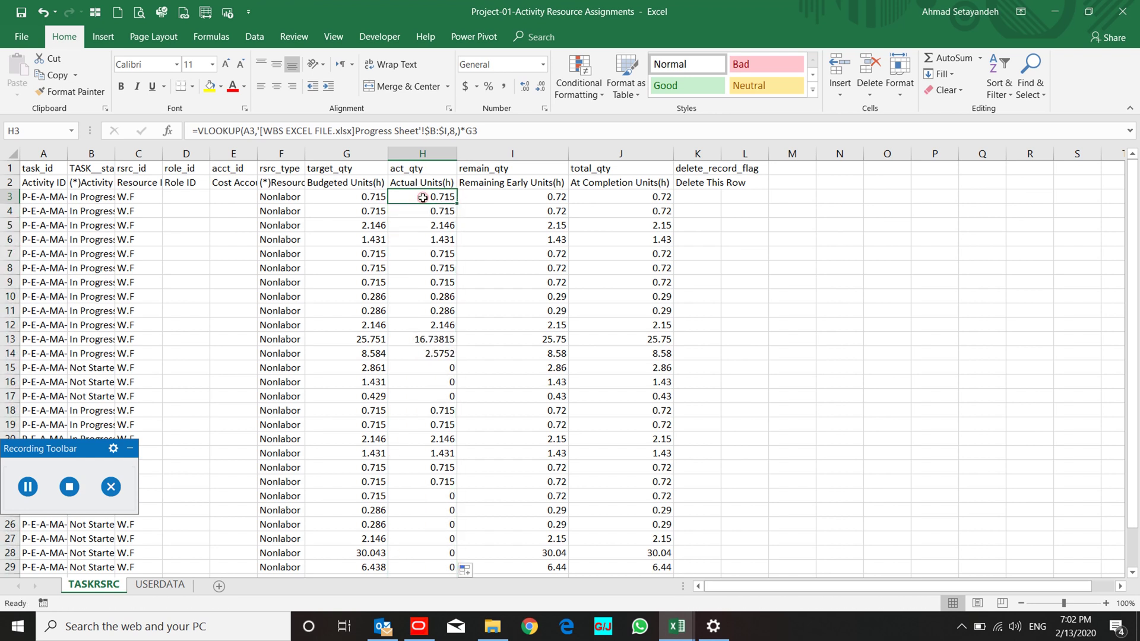
{"action": "left_click", "coordinate": [199, 129]}
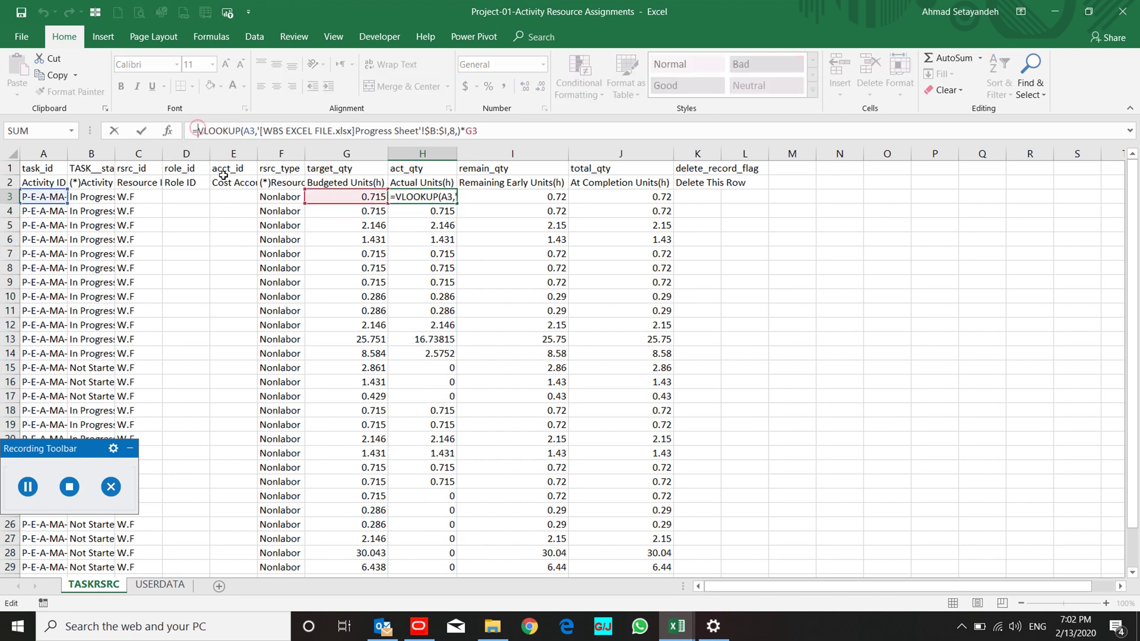
{"action": "type", "text": "round("}
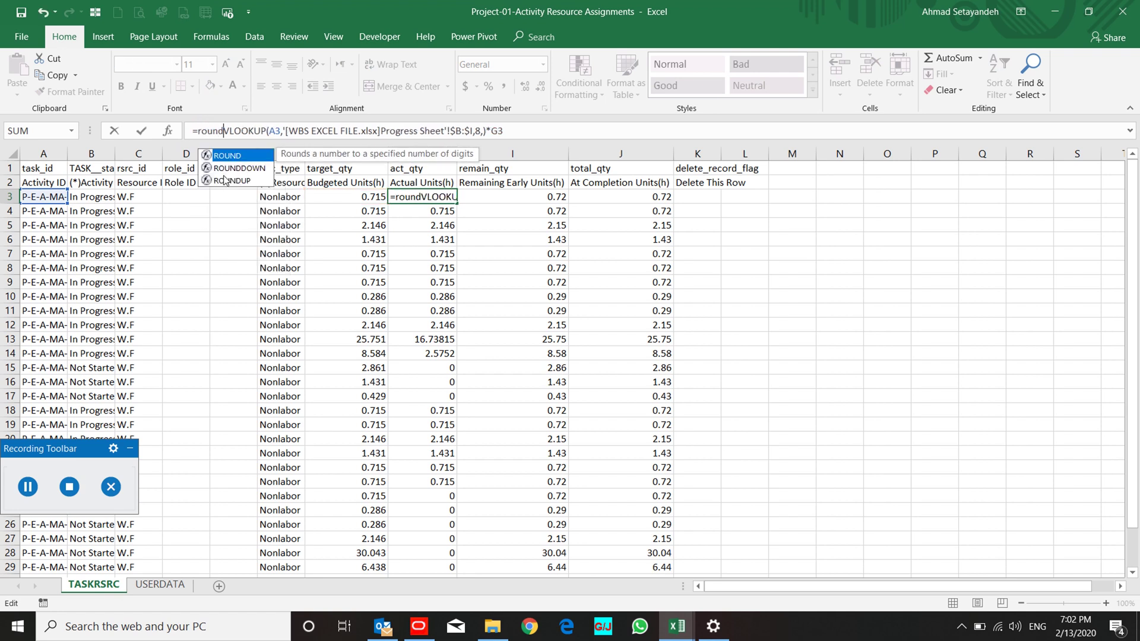
{"action": "key", "text": "End"}
{"action": "type", "text": ","}
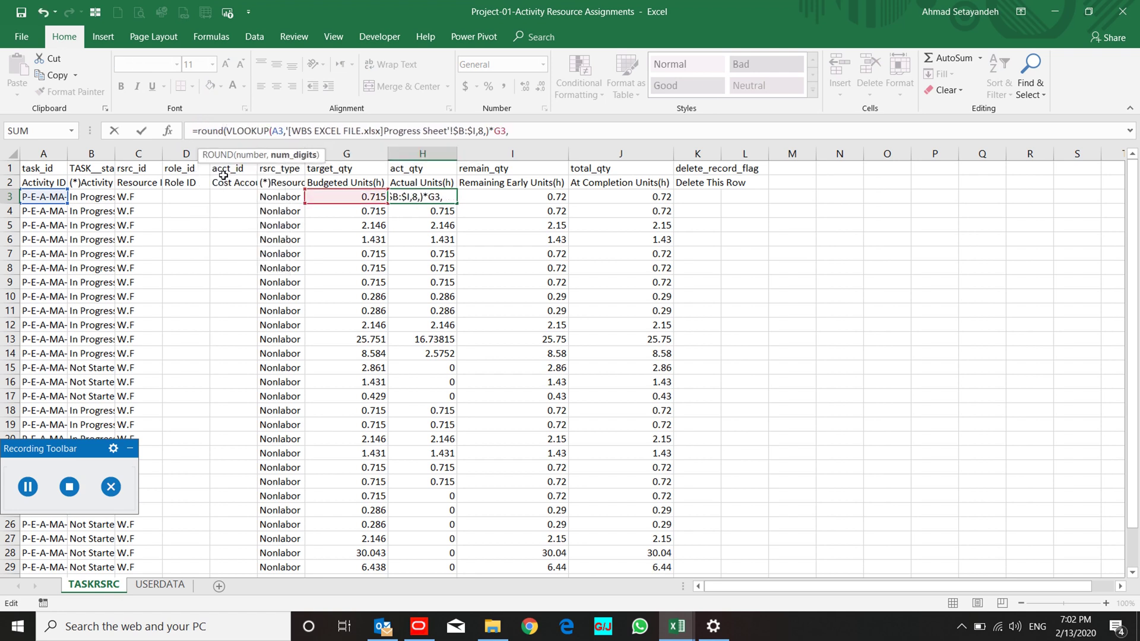
{"action": "type", "text": "3)"}
{"action": "key", "text": "Return"}
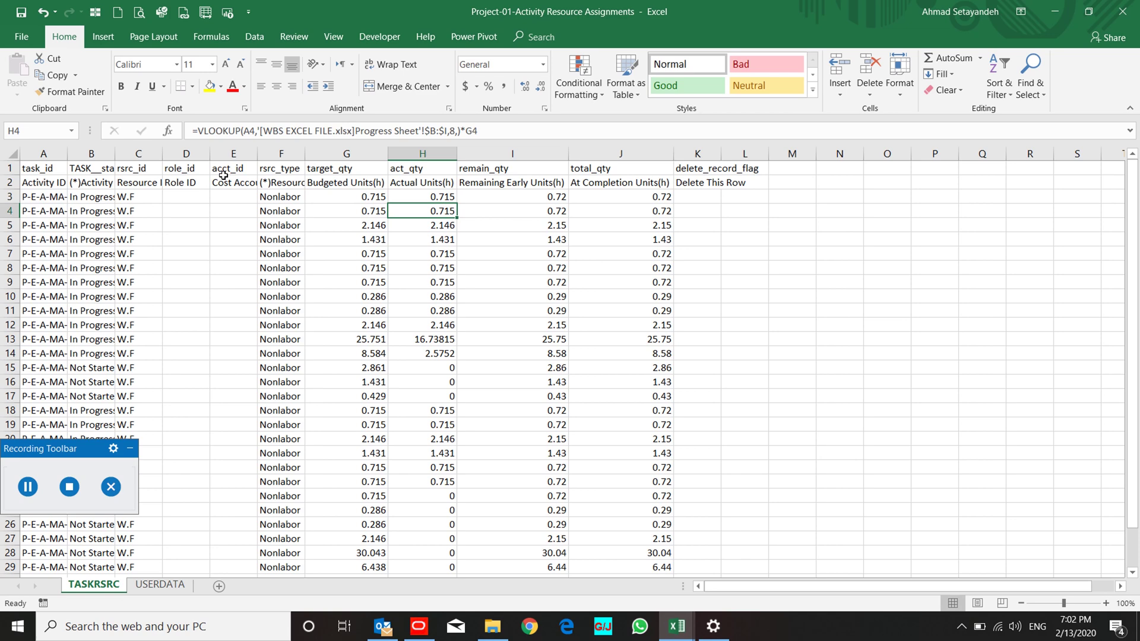
{"action": "left_click", "coordinate": [422, 198]}
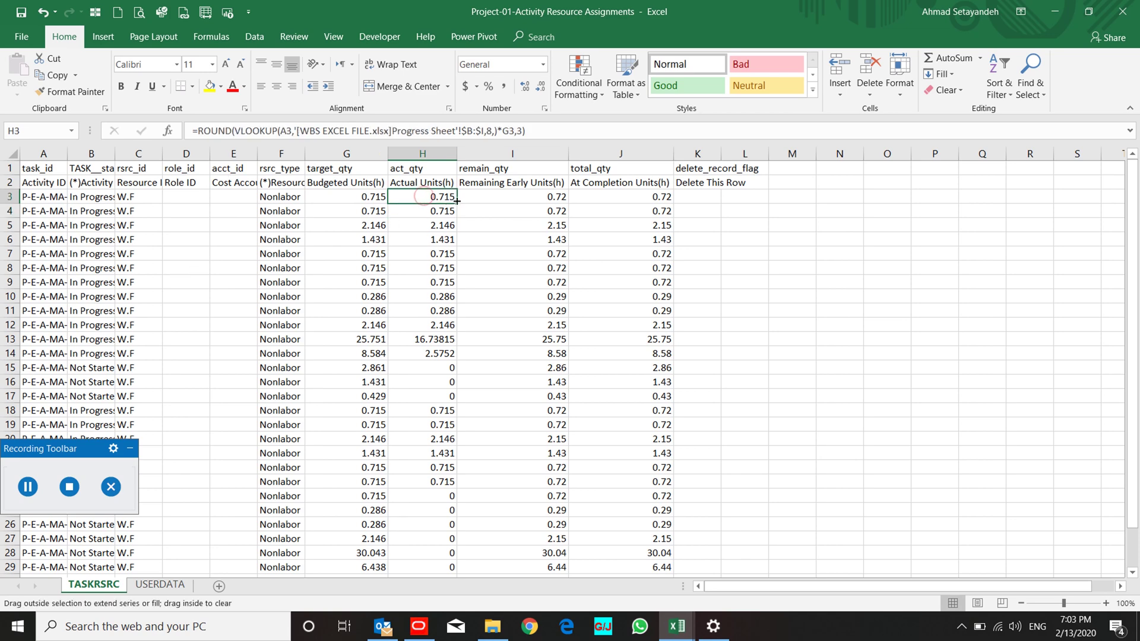
{"action": "double_click", "coordinate": [456, 204]}
{"action": "scroll", "coordinate": [428, 339], "scroll_direction": "down", "scroll_amount": 3}
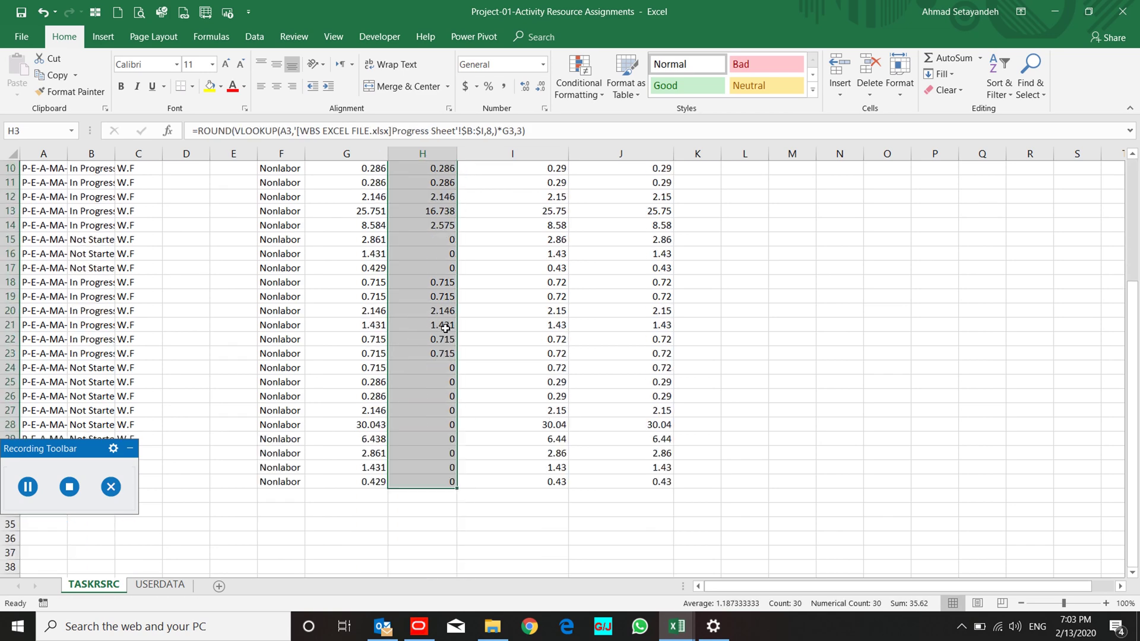
{"action": "scroll", "coordinate": [446, 328], "scroll_direction": "up", "scroll_amount": 3}
Step: Enter =G3-H3 in I3 and fill it down the remaining units column
{"action": "left_click", "coordinate": [496, 194]}
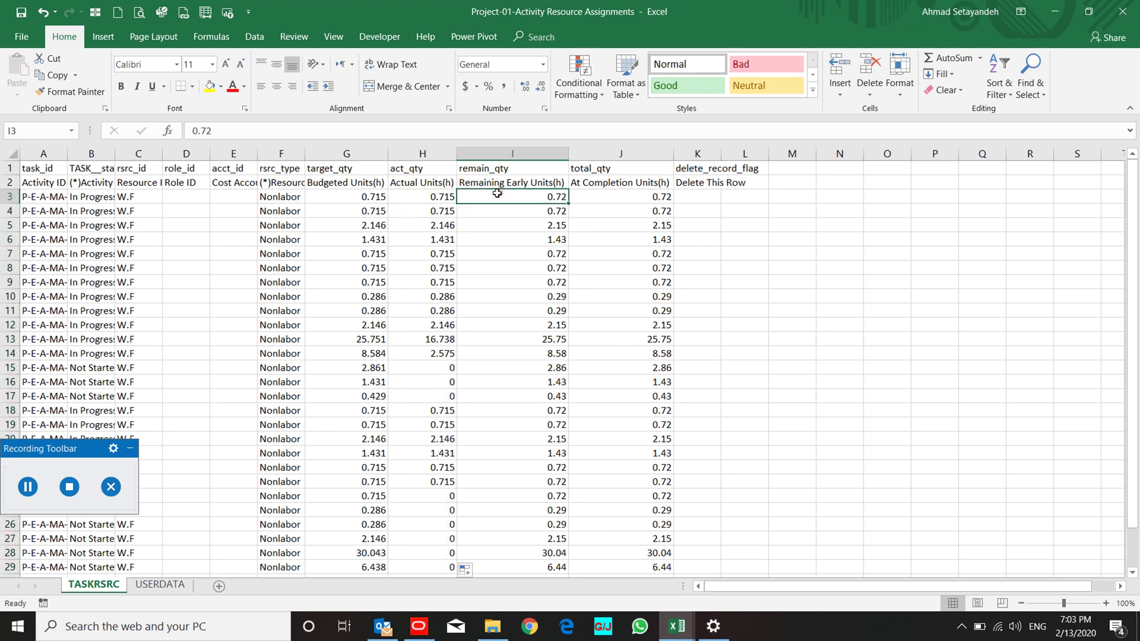
{"action": "type", "text": "="}
{"action": "key", "text": "Left"}
{"action": "key", "text": "Left"}
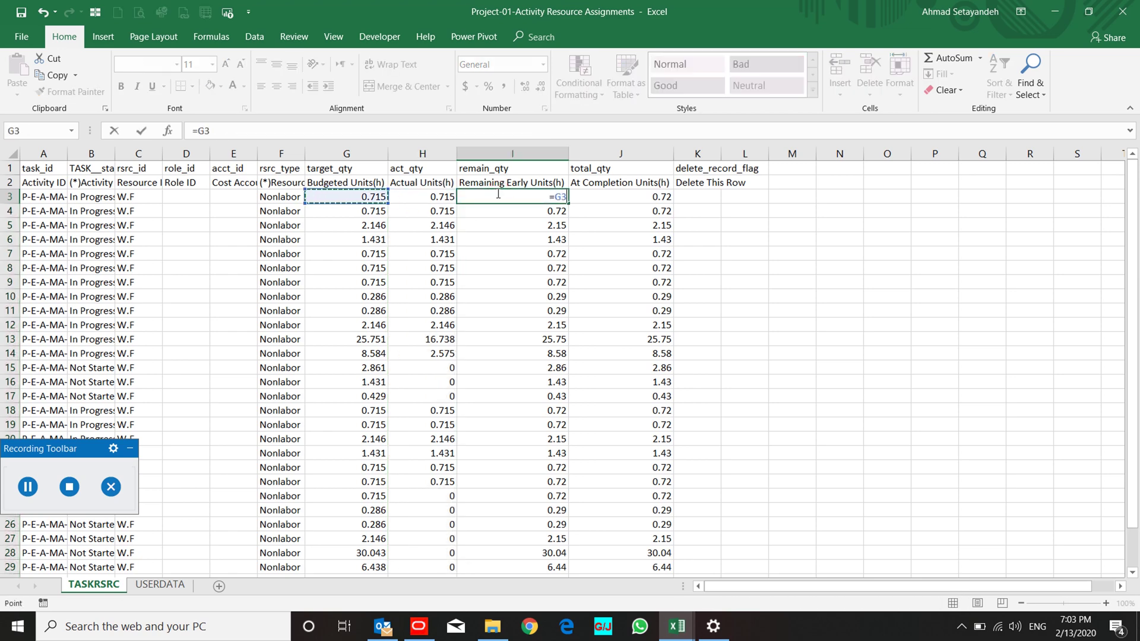
{"action": "type", "text": "-"}
{"action": "key", "text": "Left"}
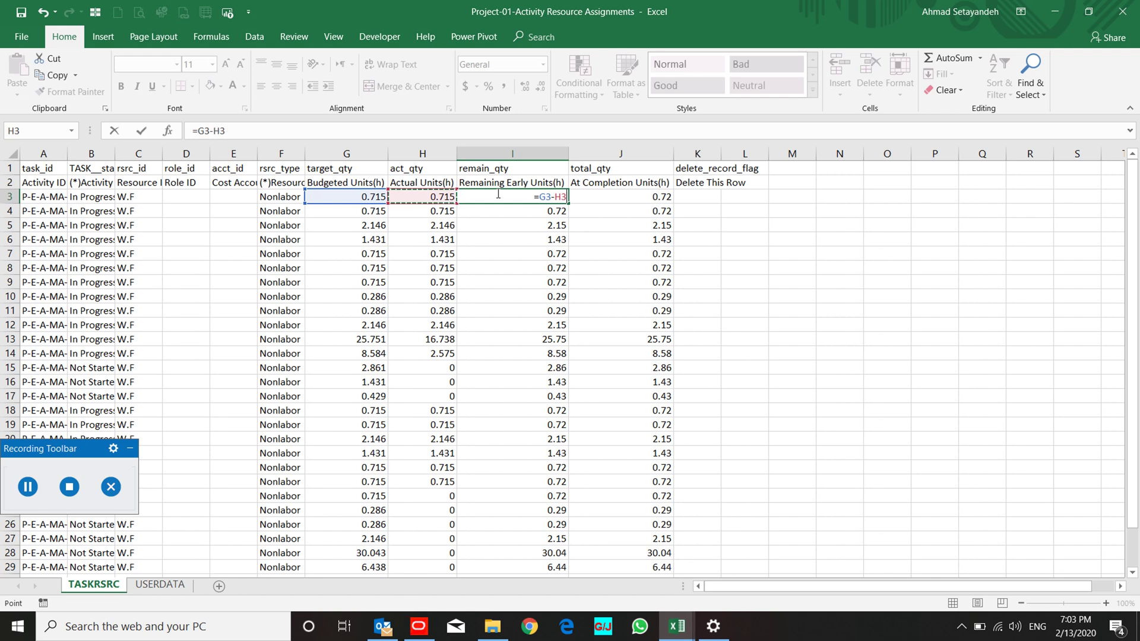
{"action": "key", "text": "Return"}
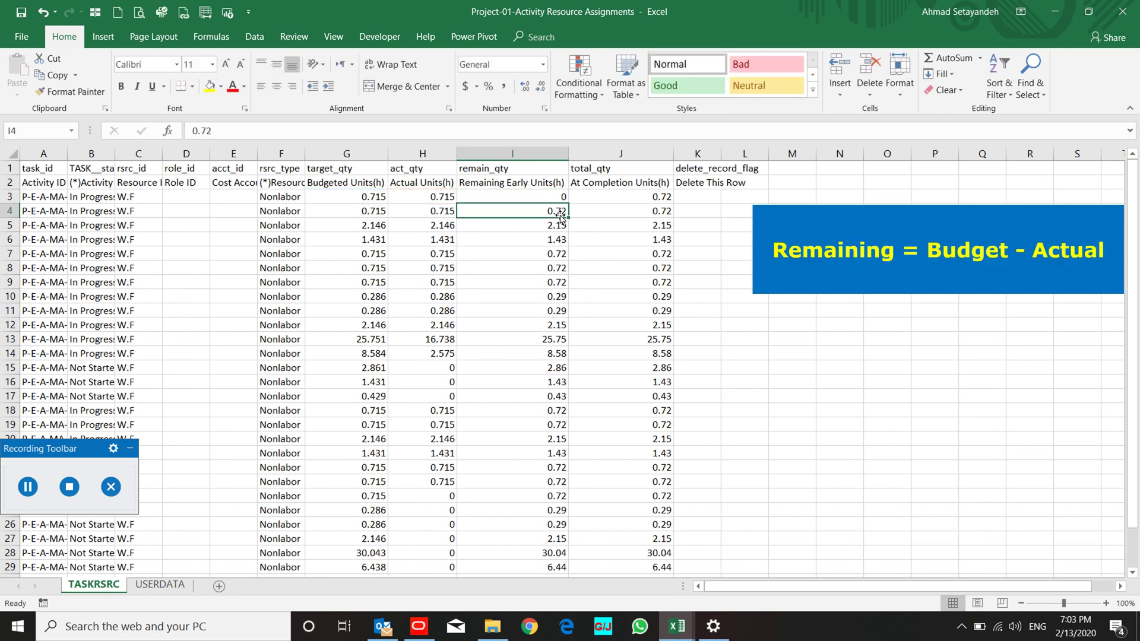
{"action": "left_click", "coordinate": [558, 198]}
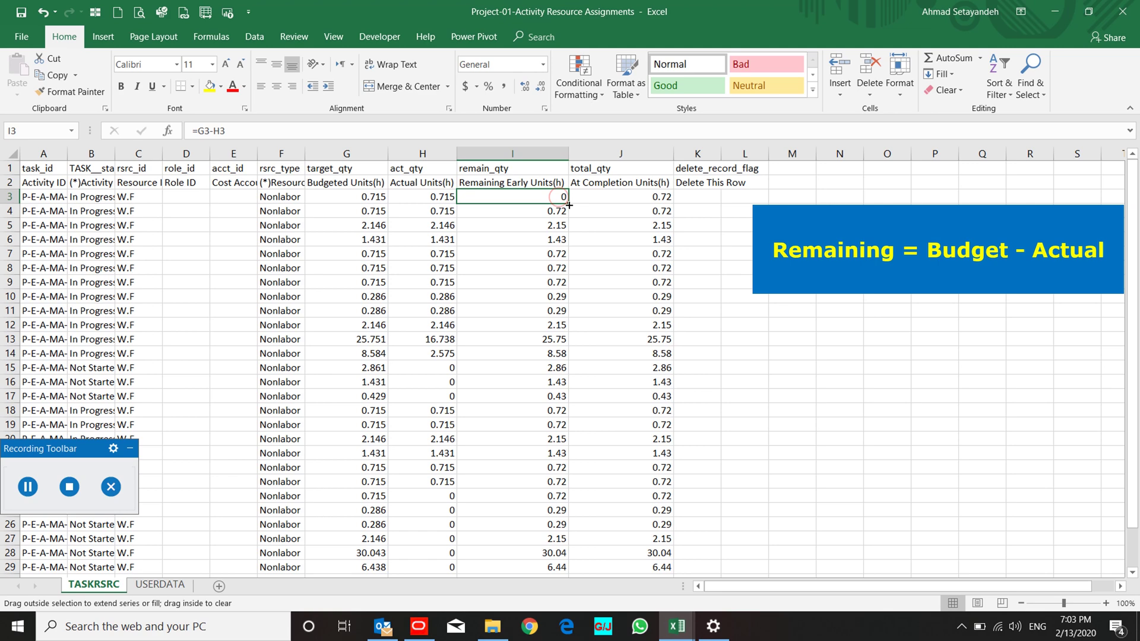
{"action": "double_click", "coordinate": [568, 203]}
{"action": "left_click", "coordinate": [598, 196]}
Step: Set J3 to =G3, fill it down column J, and auto-fit column A
{"action": "type", "text": "="}
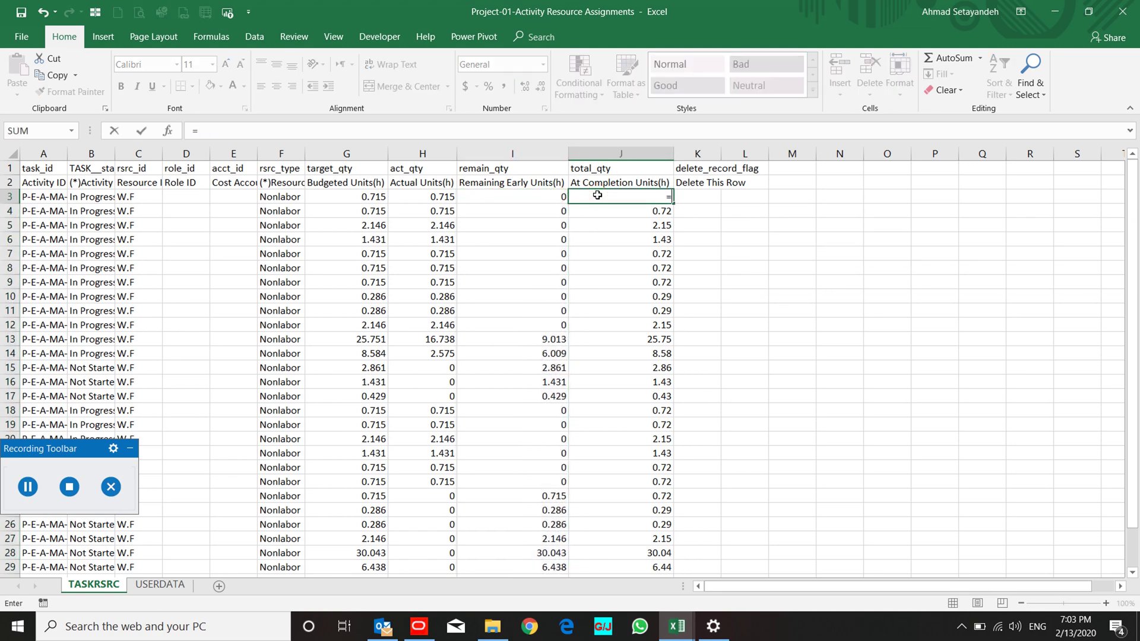
{"action": "key", "text": "Left"}
{"action": "key", "text": "Left"}
{"action": "key", "text": "Left"}
{"action": "key", "text": "Return"}
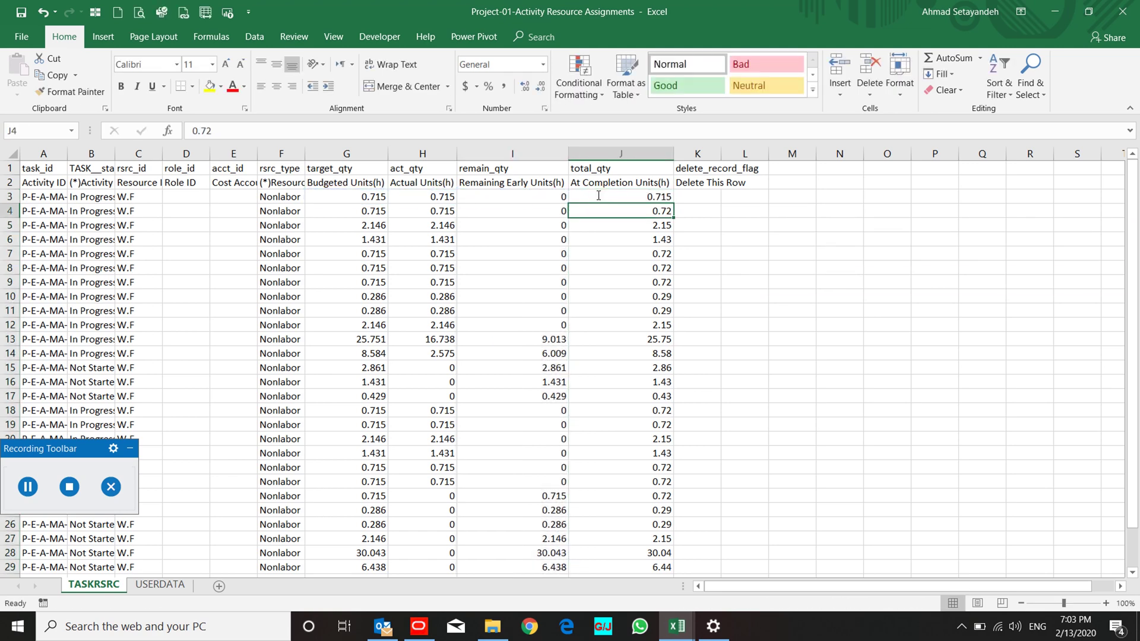
{"action": "left_click", "coordinate": [599, 196]}
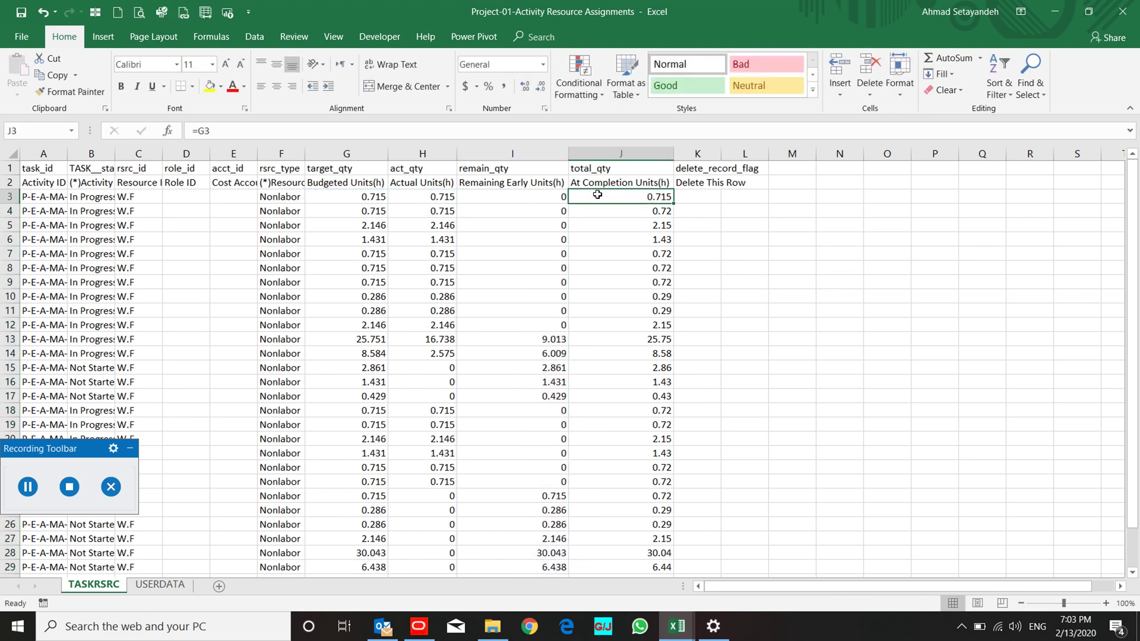
{"action": "double_click", "coordinate": [674, 204]}
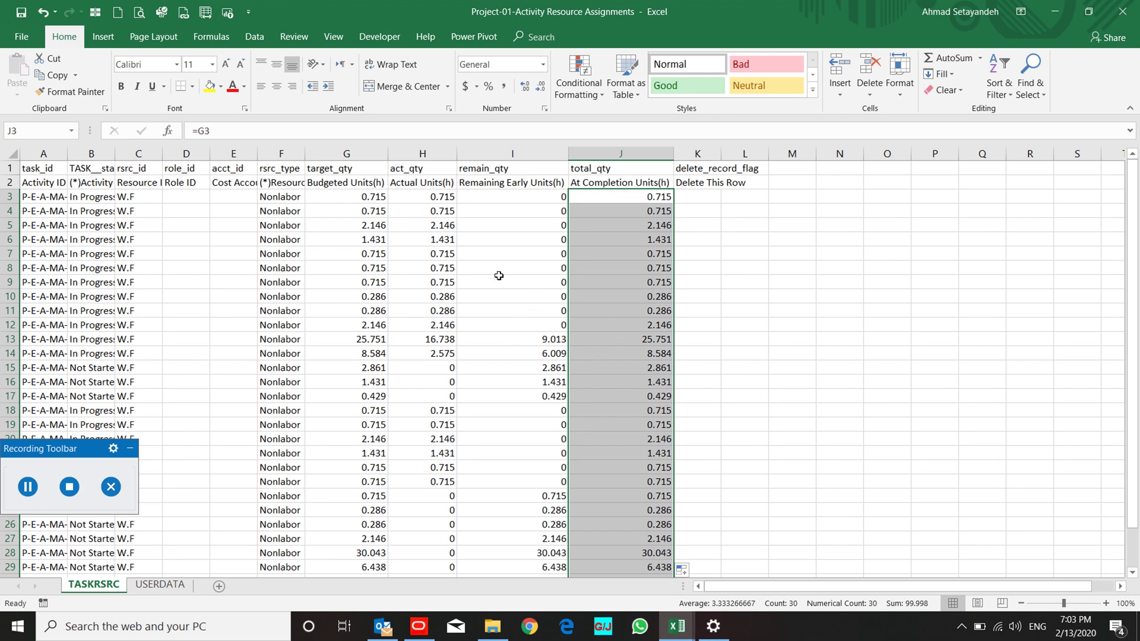
{"action": "double_click", "coordinate": [67, 154]}
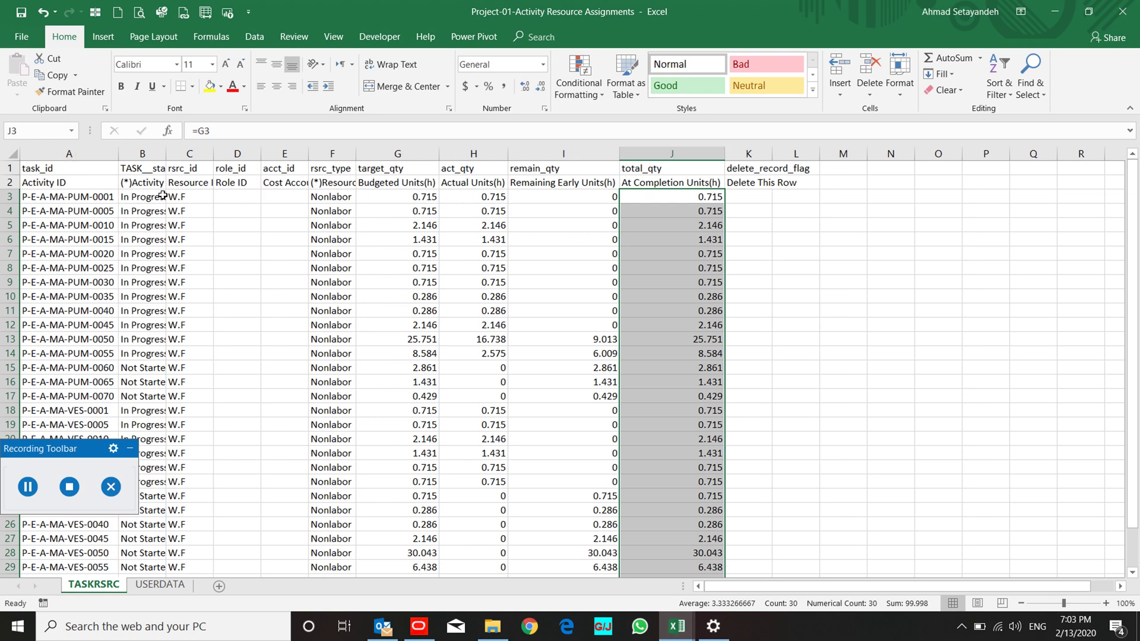
Step: Turn on filtering for the header row 2
{"action": "left_click", "coordinate": [10, 182]}
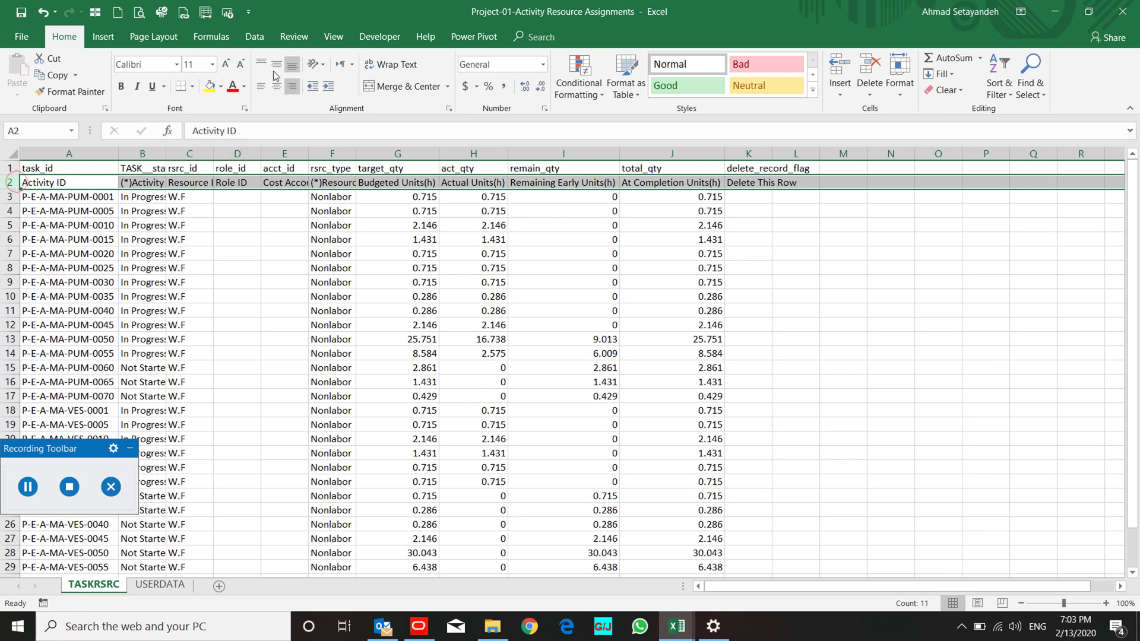
{"action": "left_click", "coordinate": [254, 37]}
{"action": "left_click", "coordinate": [486, 74]}
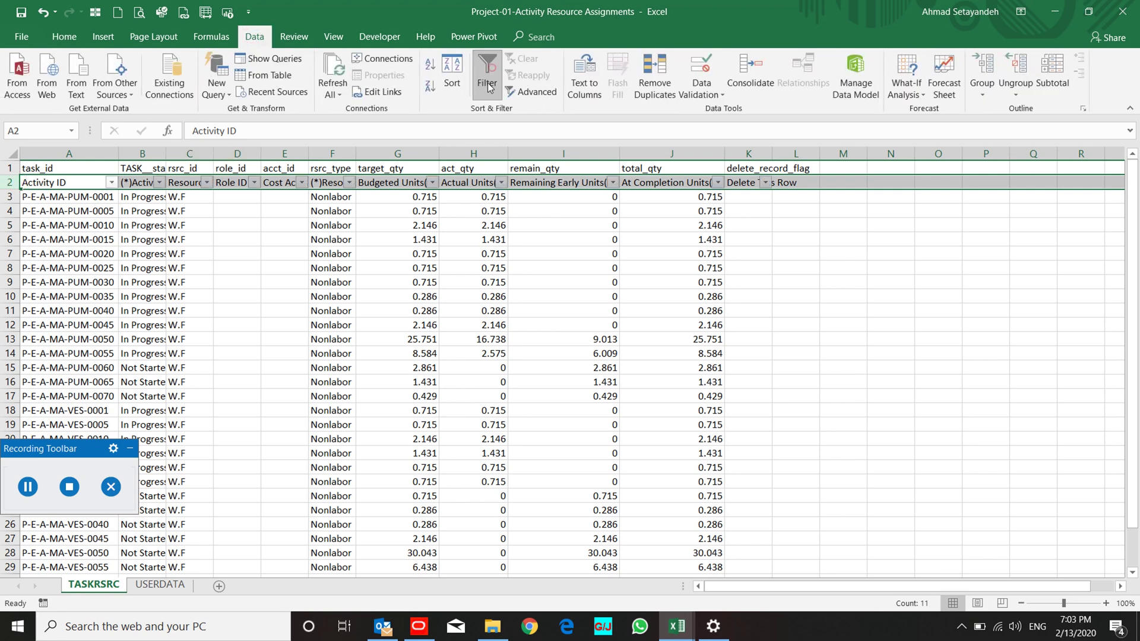
{"action": "left_click", "coordinate": [378, 197]}
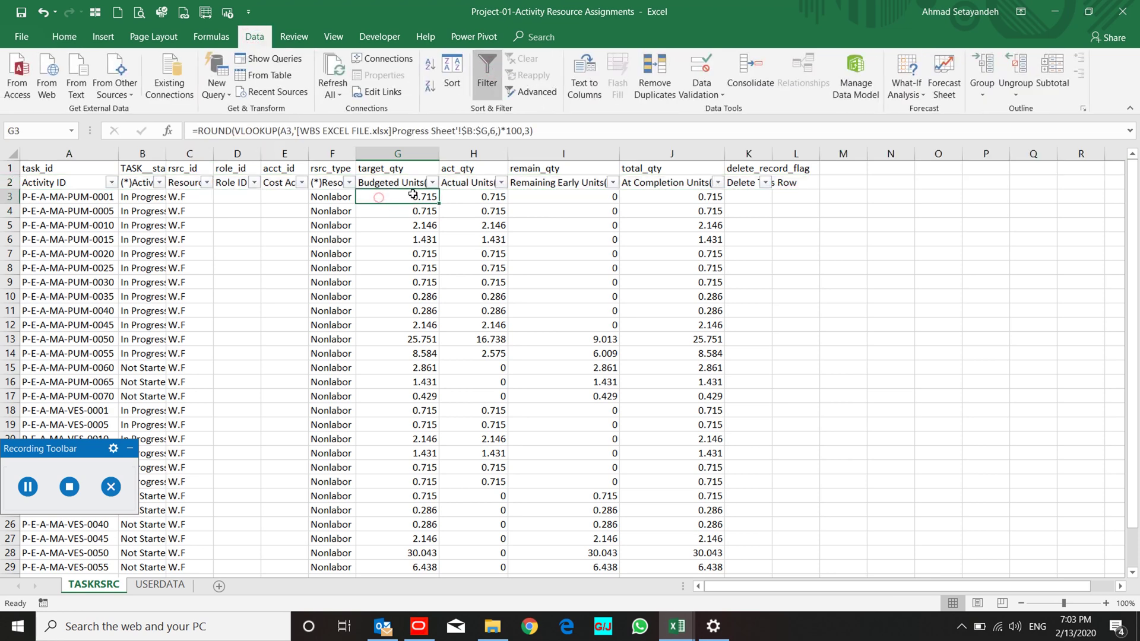
Step: Filter remain_qty to 0 so only the 16 zero-remaining rows show
{"action": "left_click", "coordinate": [613, 183]}
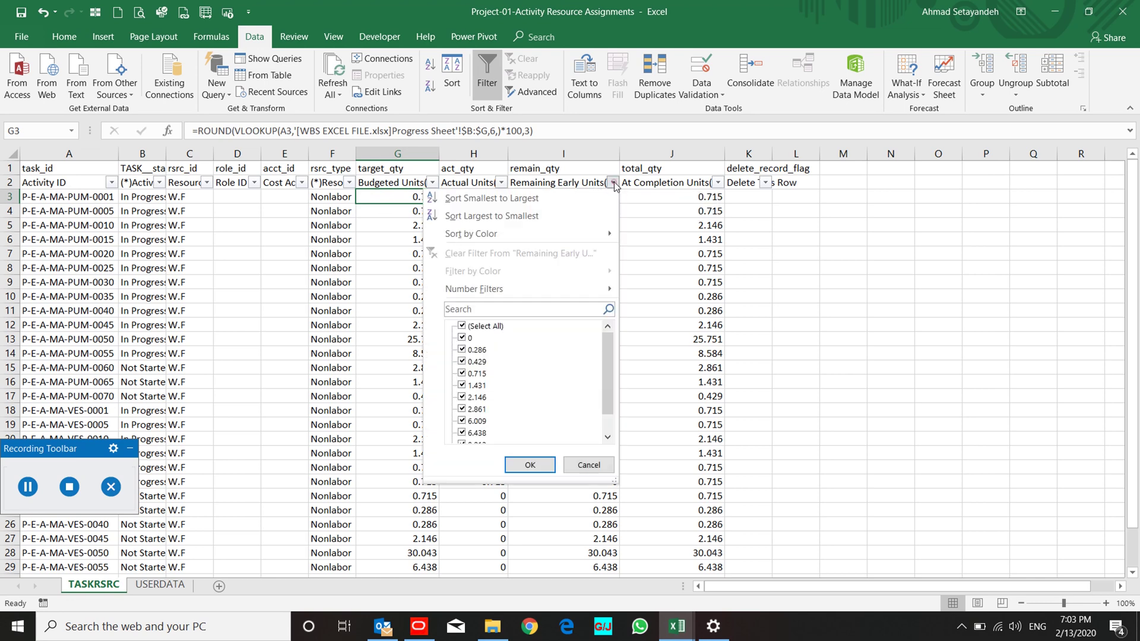
{"action": "left_click", "coordinate": [479, 325]}
{"action": "left_click", "coordinate": [470, 338]}
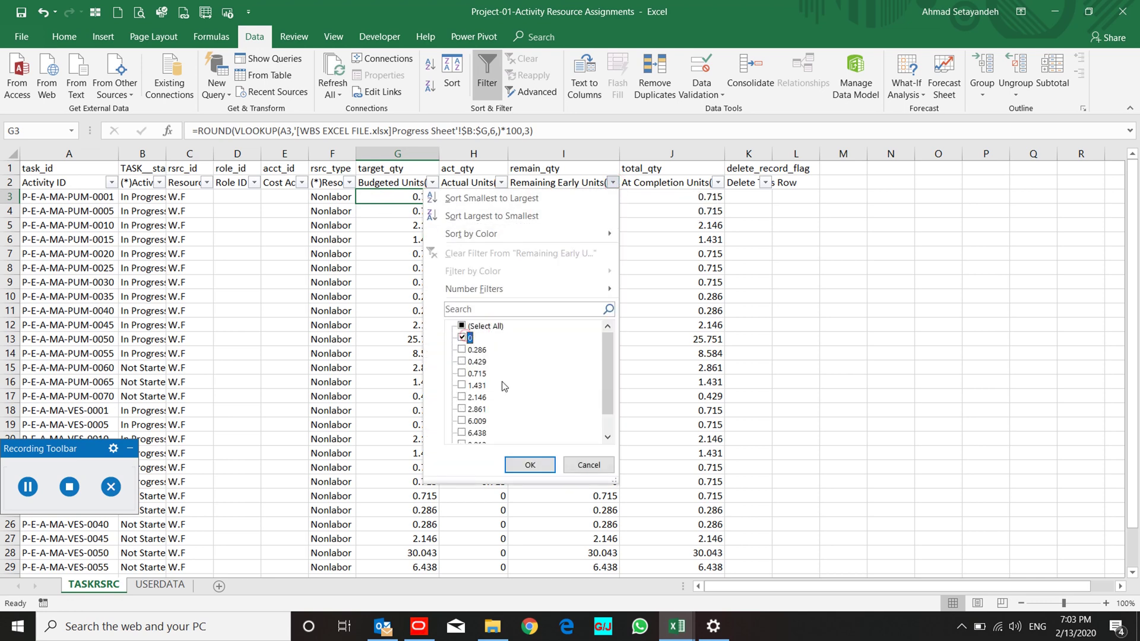
{"action": "left_click", "coordinate": [529, 464]}
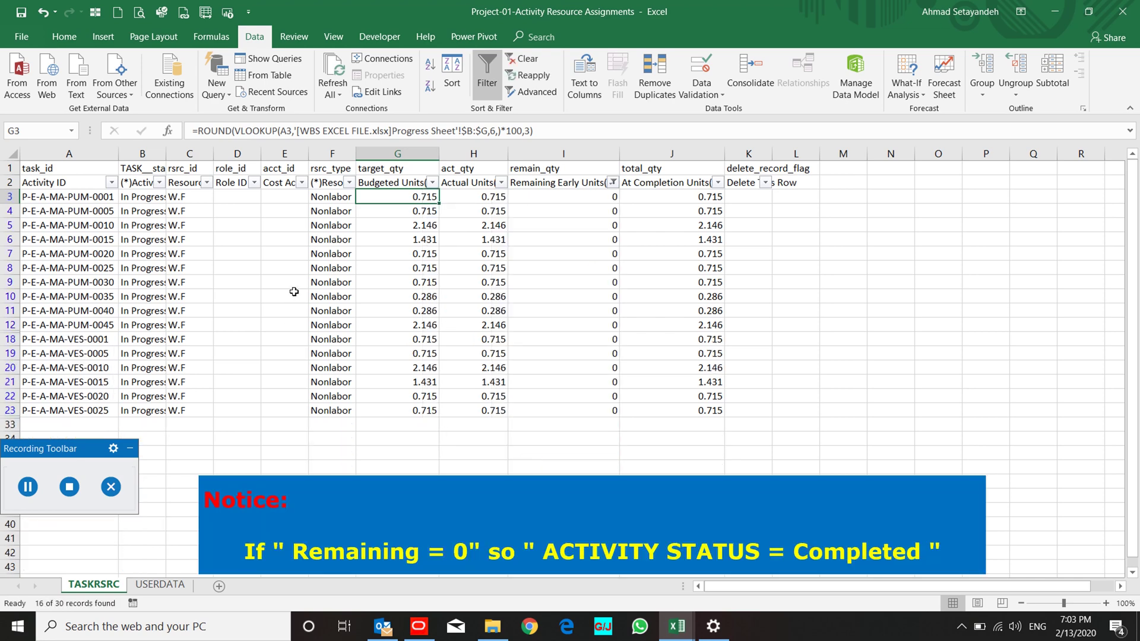
{"action": "left_click", "coordinate": [148, 200]}
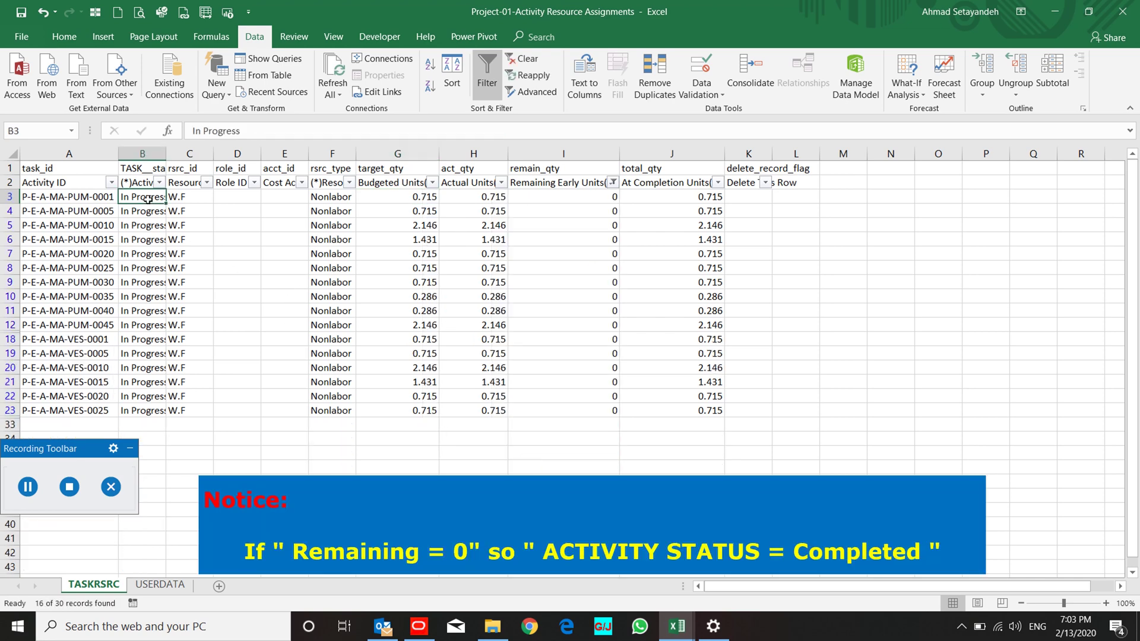
Step: Auto-fit column B and fill Completed into B3 and all visible status cells down to B23
{"action": "double_click", "coordinate": [167, 155]}
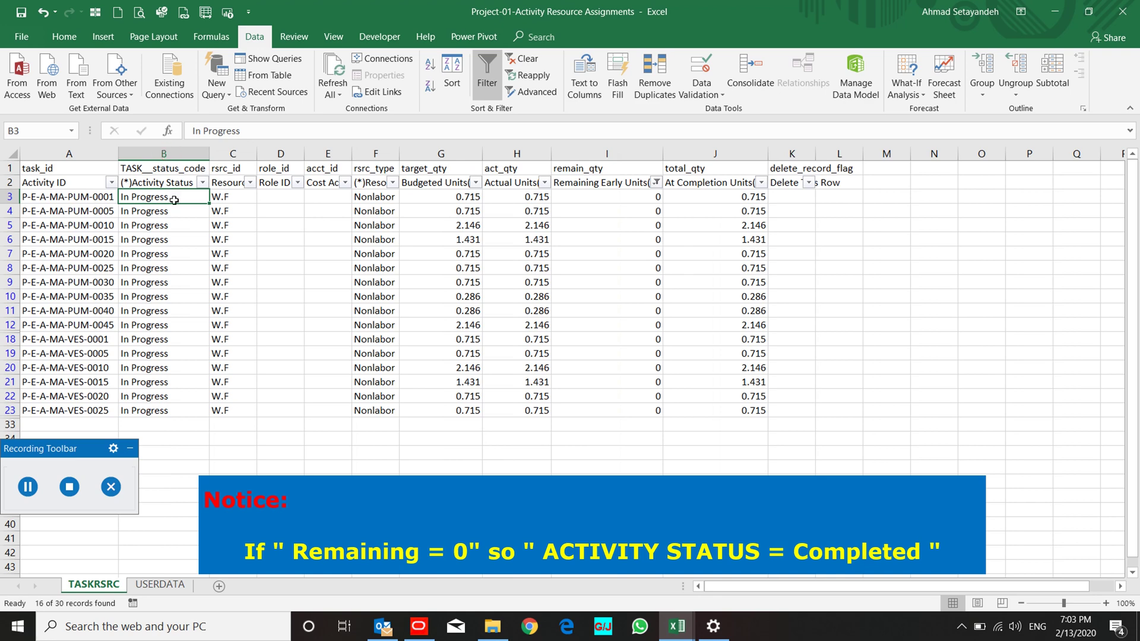
{"action": "type", "text": "Completed"}
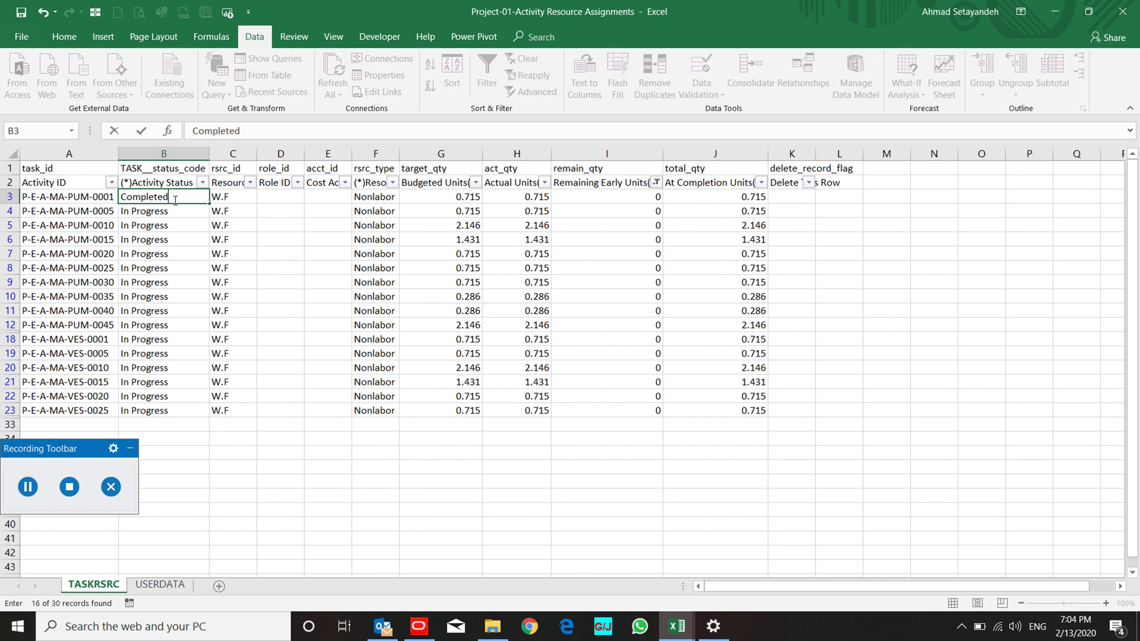
{"action": "key", "text": "ctrl+Return"}
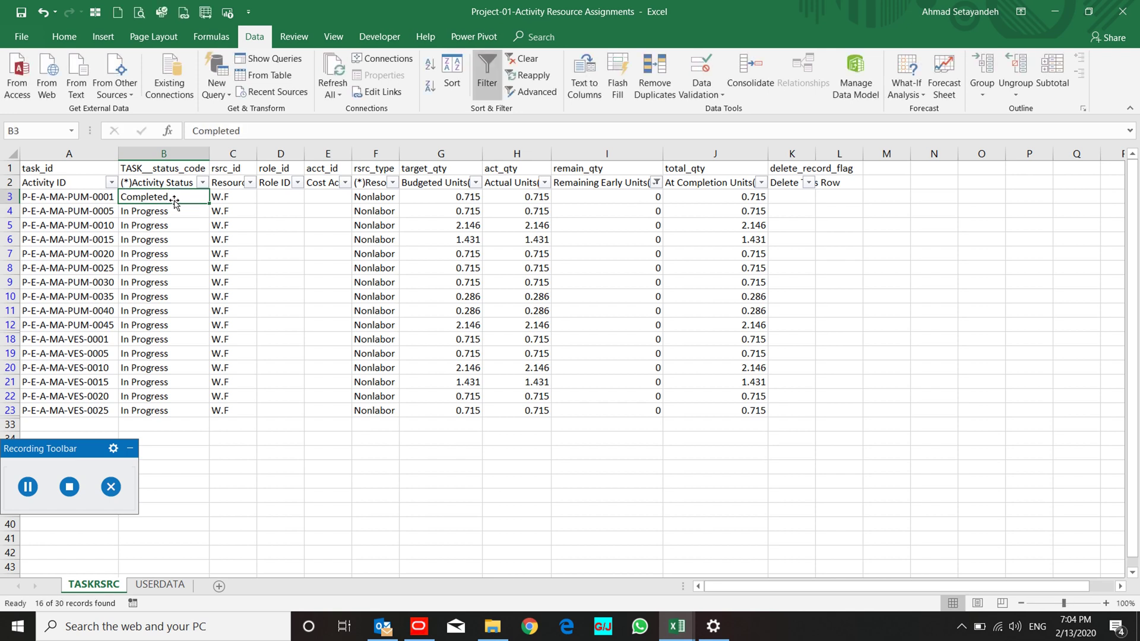
{"action": "key", "text": "ctrl+c"}
{"action": "key", "text": "Down"}
{"action": "key", "text": "ctrl+shift+Down"}
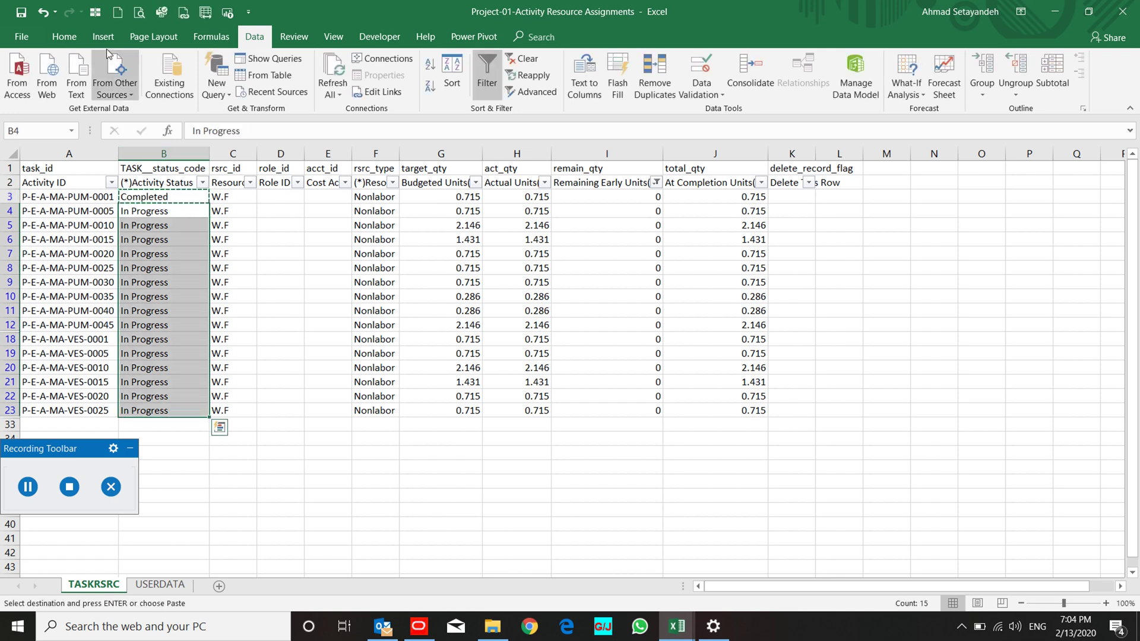
{"action": "right_click", "coordinate": [170, 209]}
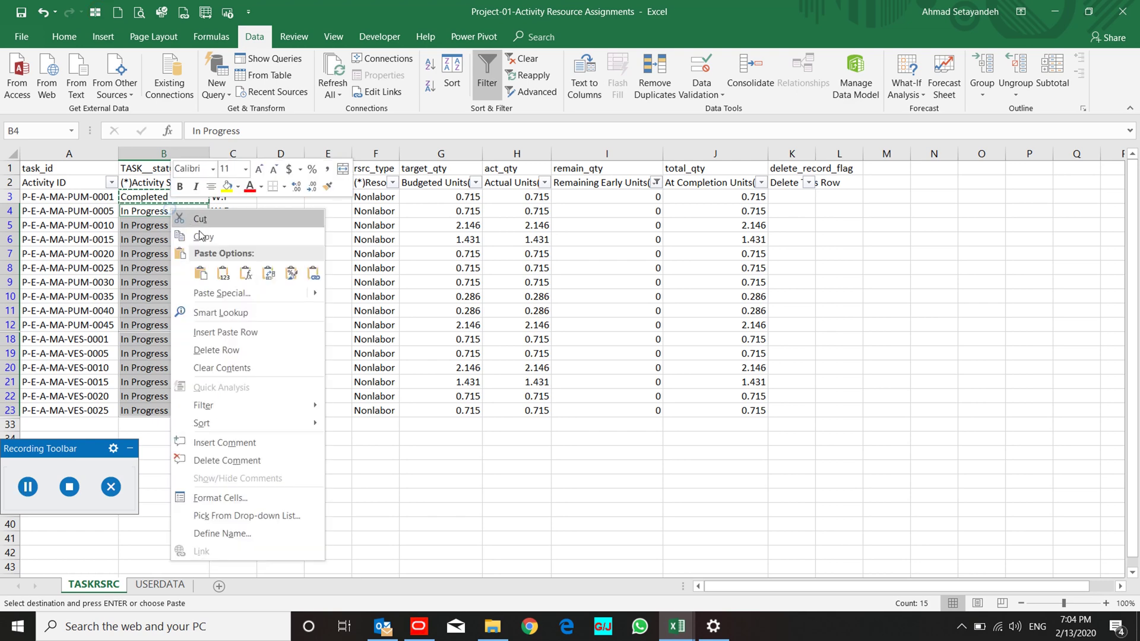
{"action": "left_click", "coordinate": [223, 273]}
{"action": "left_click", "coordinate": [516, 240]}
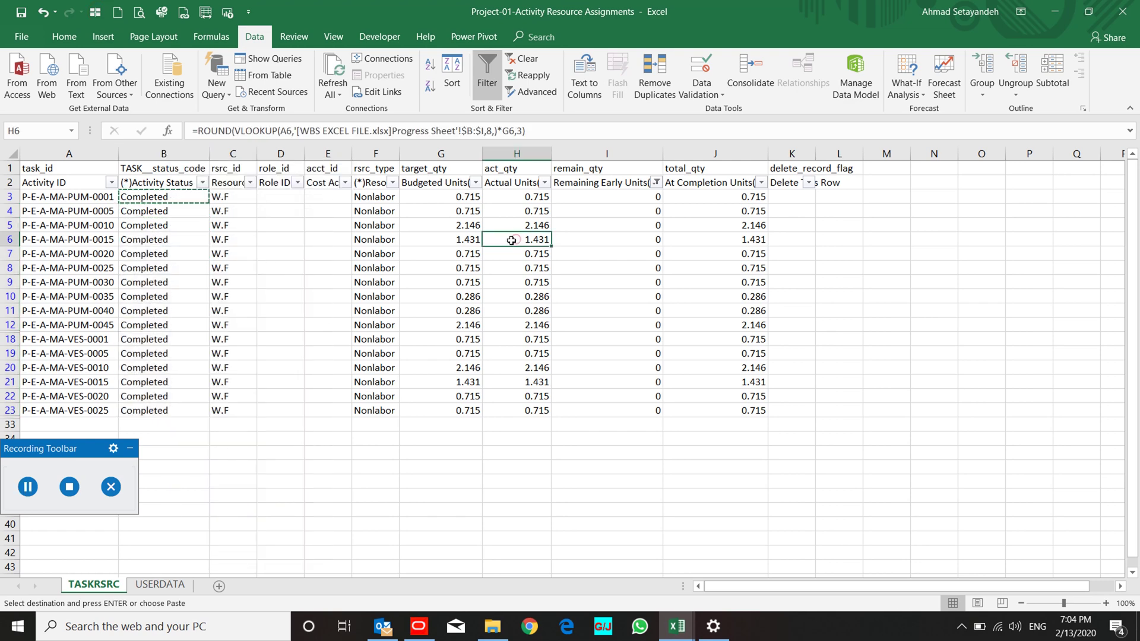
Step: Change the Remaining Early Units filter to exclude 0, showing rows with units left
{"action": "left_click", "coordinate": [656, 183]}
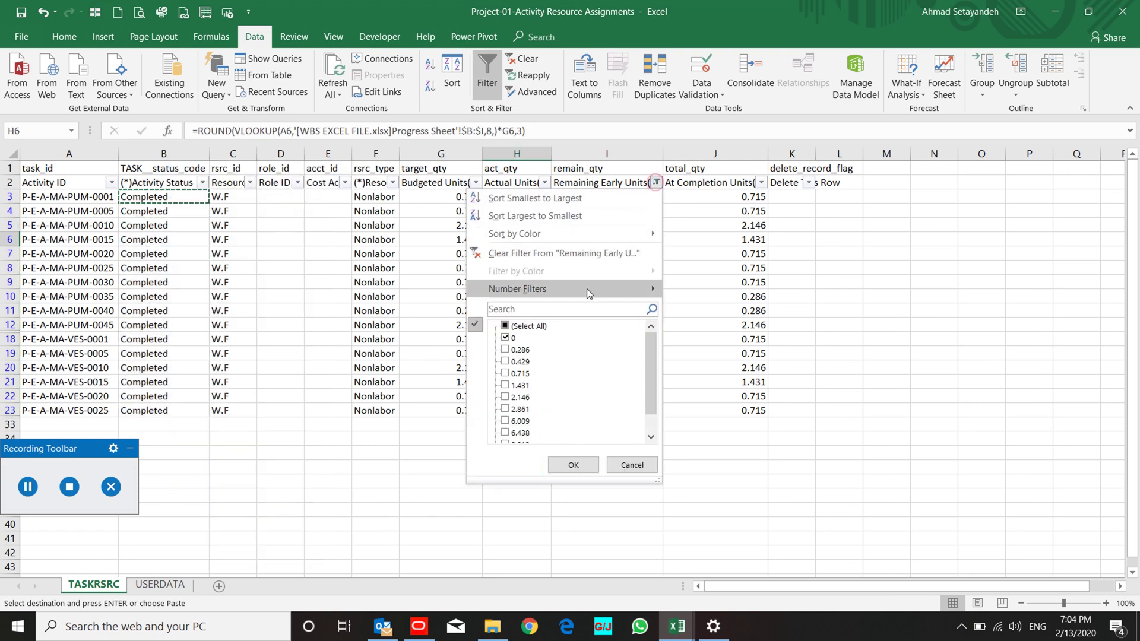
{"action": "mouse_move", "coordinate": [587, 288]}
{"action": "left_click", "coordinate": [702, 282]}
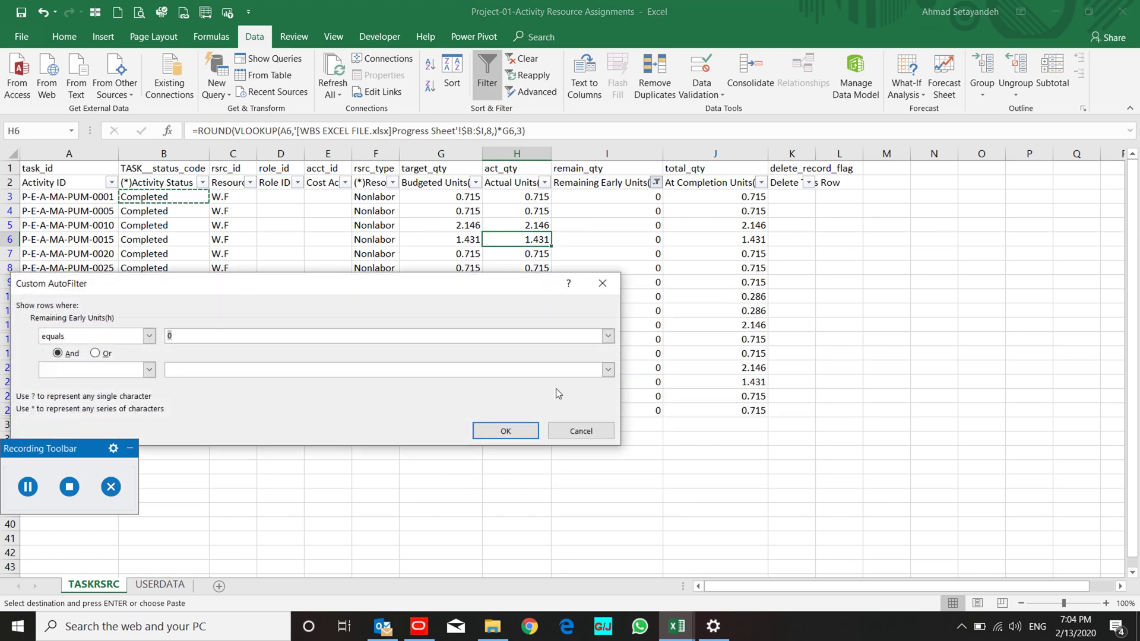
{"action": "left_click", "coordinate": [581, 431]}
{"action": "left_click", "coordinate": [656, 184]}
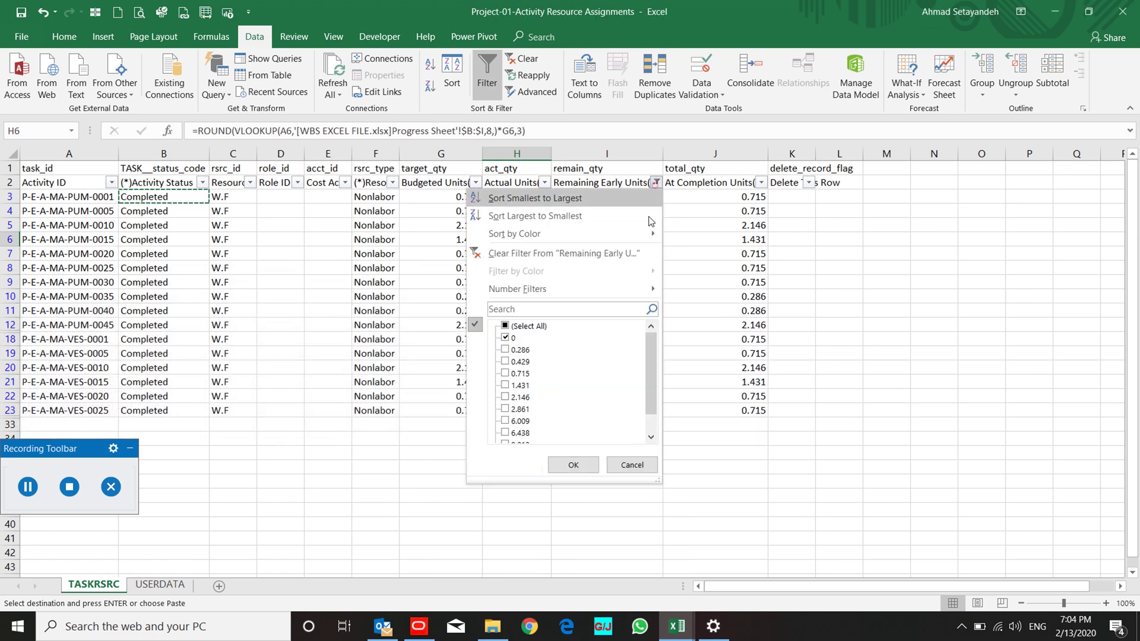
{"action": "left_click", "coordinate": [513, 337]}
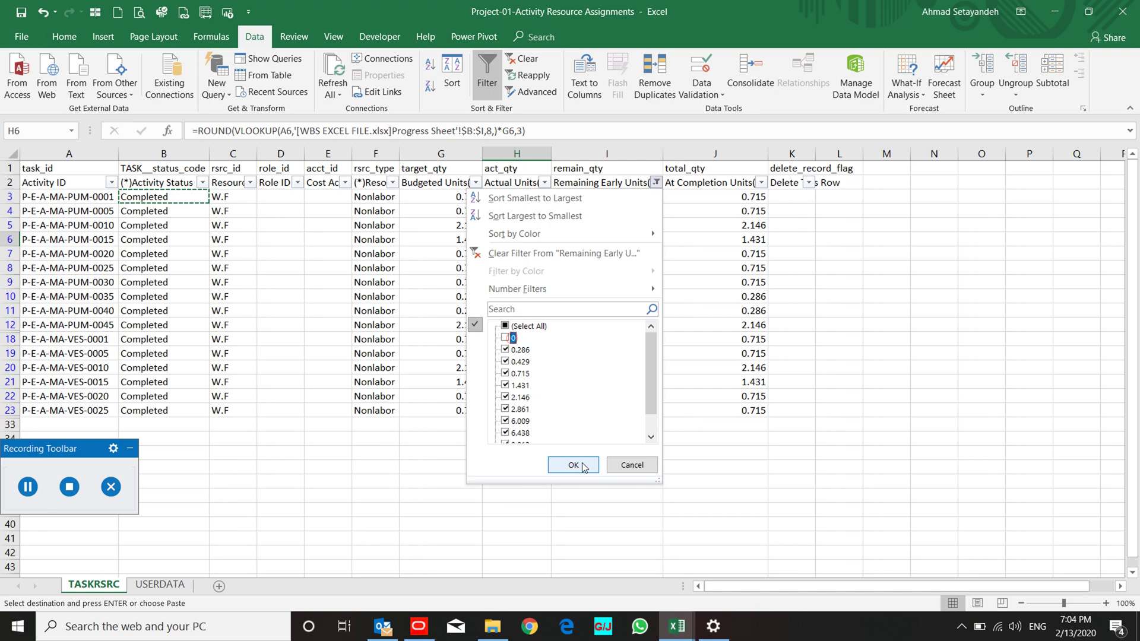
{"action": "left_click", "coordinate": [573, 464]}
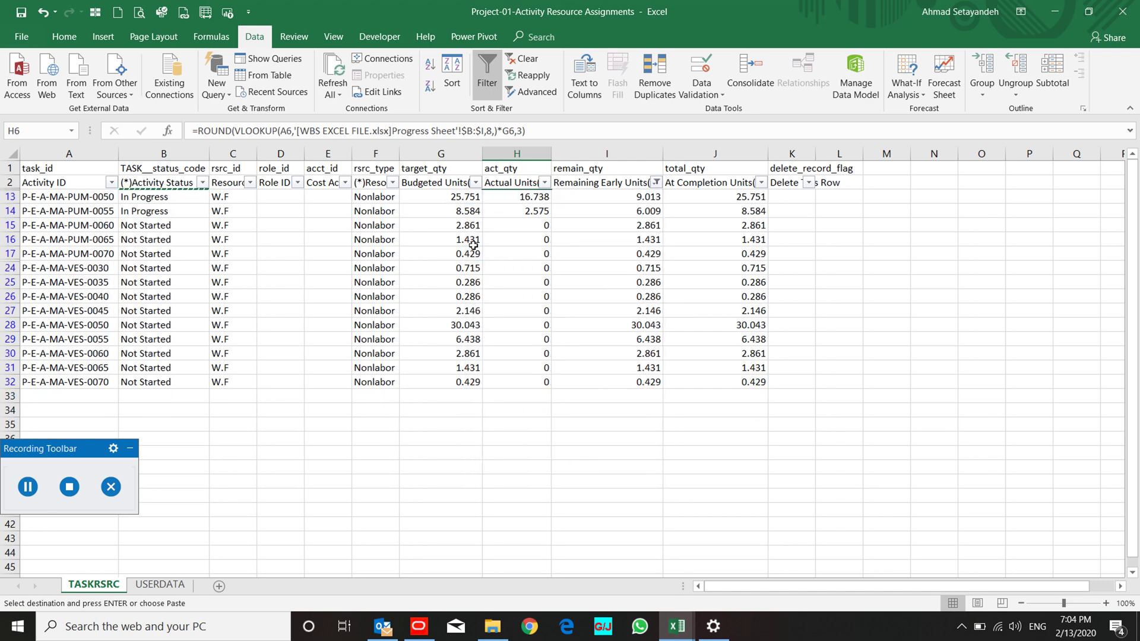
{"action": "left_click_drag", "start_coordinate": [613, 197], "coordinate": [600, 381]}
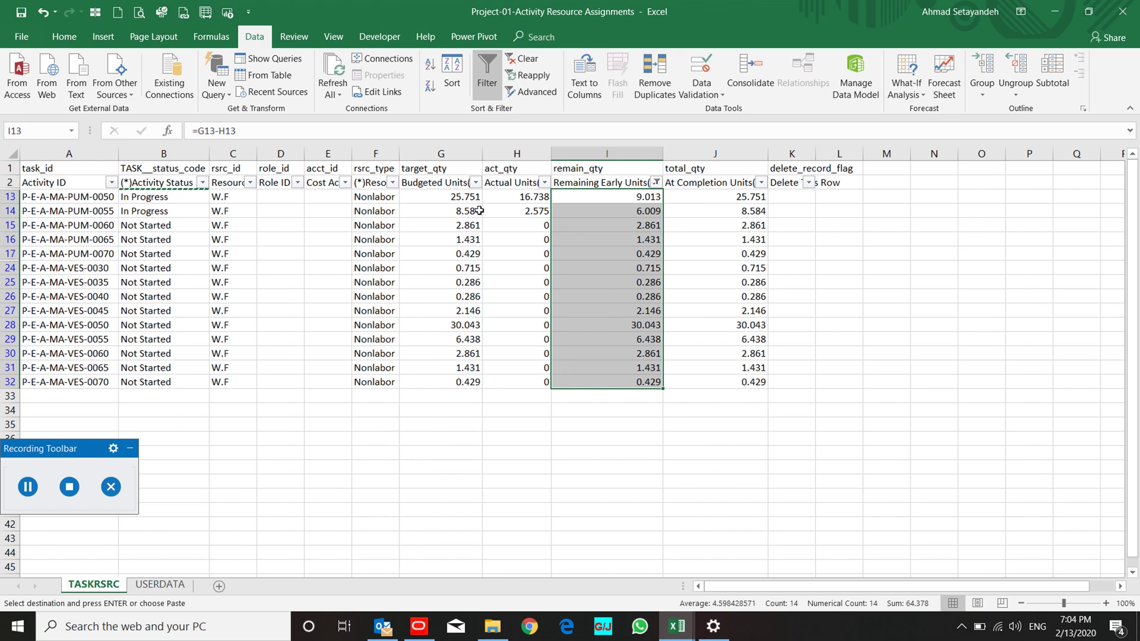
Step: Exclude 0 from Actual Units, leaving rows 13 and 14 marked In Progress
{"action": "left_click", "coordinate": [545, 183]}
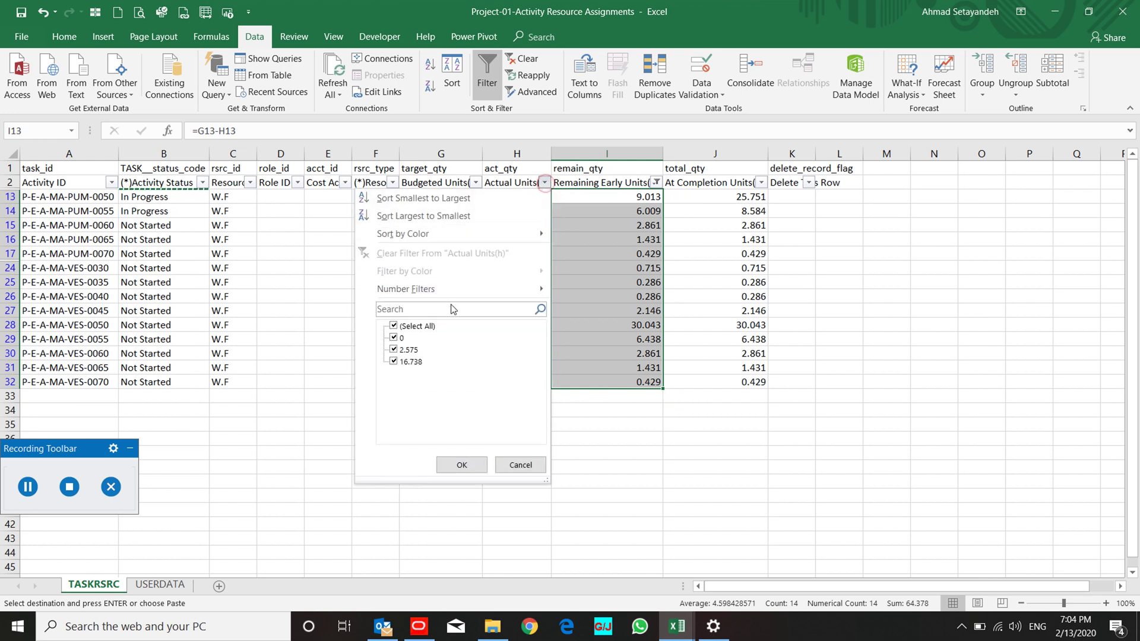
{"action": "left_click", "coordinate": [394, 339]}
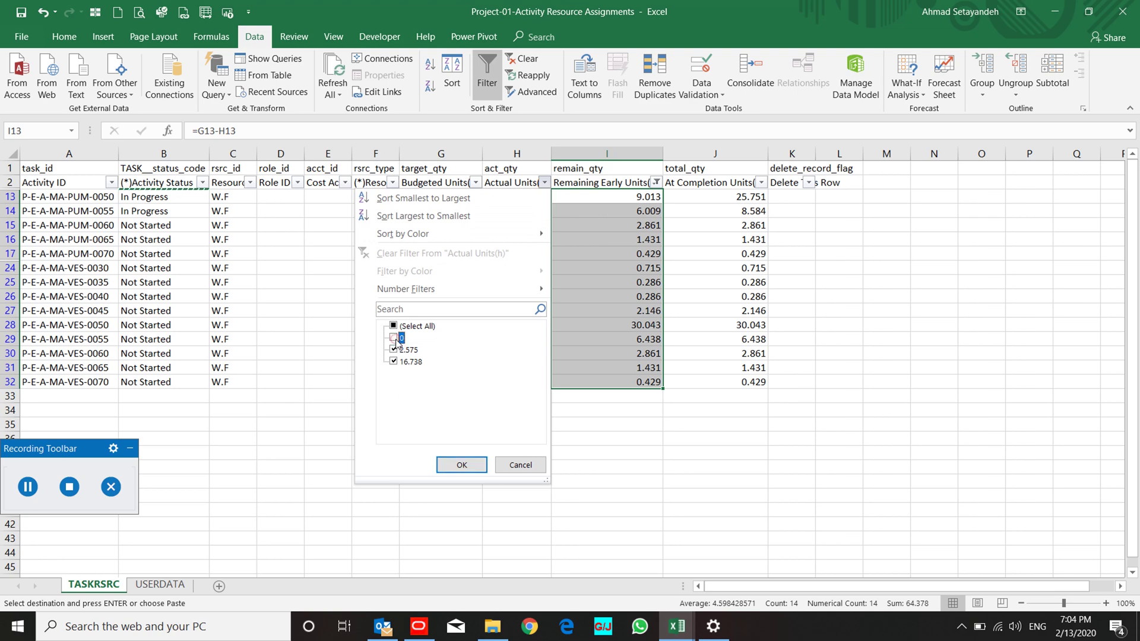
{"action": "left_click", "coordinate": [456, 464]}
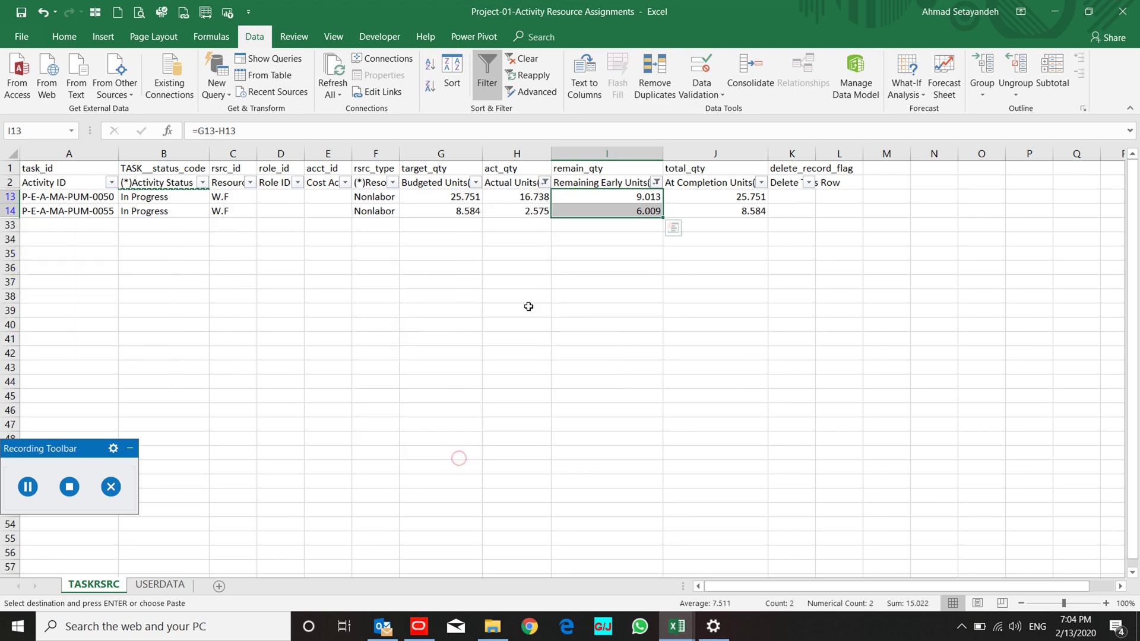
{"action": "left_click", "coordinate": [523, 199]}
{"action": "left_click", "coordinate": [177, 183]}
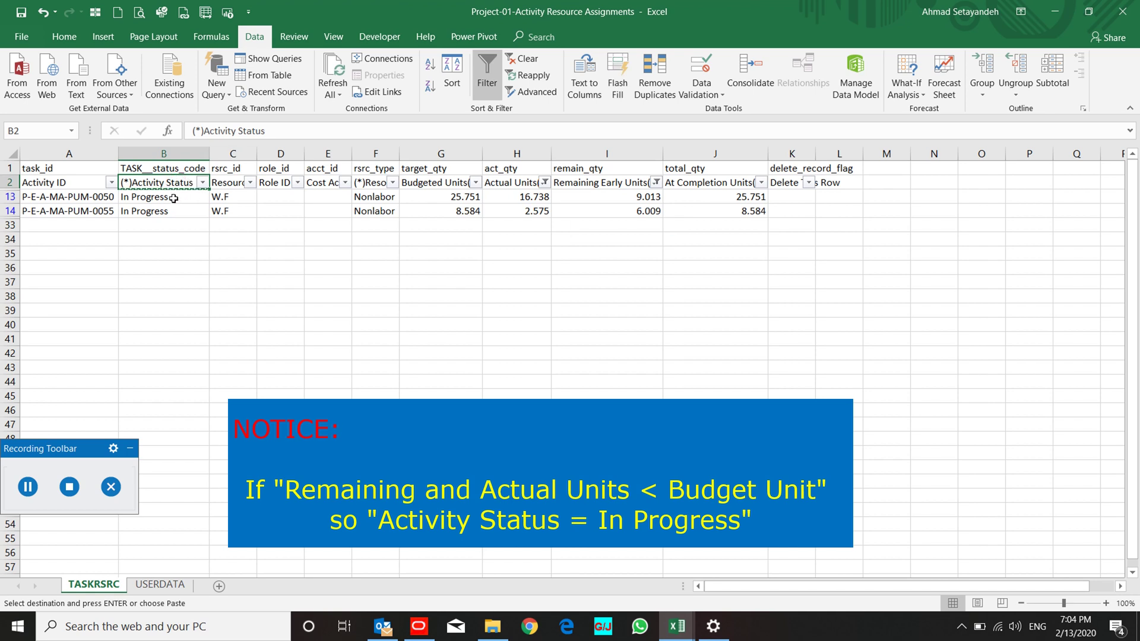
Step: Switch the Actual Units filter to show only rows with 0 actual units
{"action": "left_click_drag", "start_coordinate": [173, 198], "coordinate": [172, 211]}
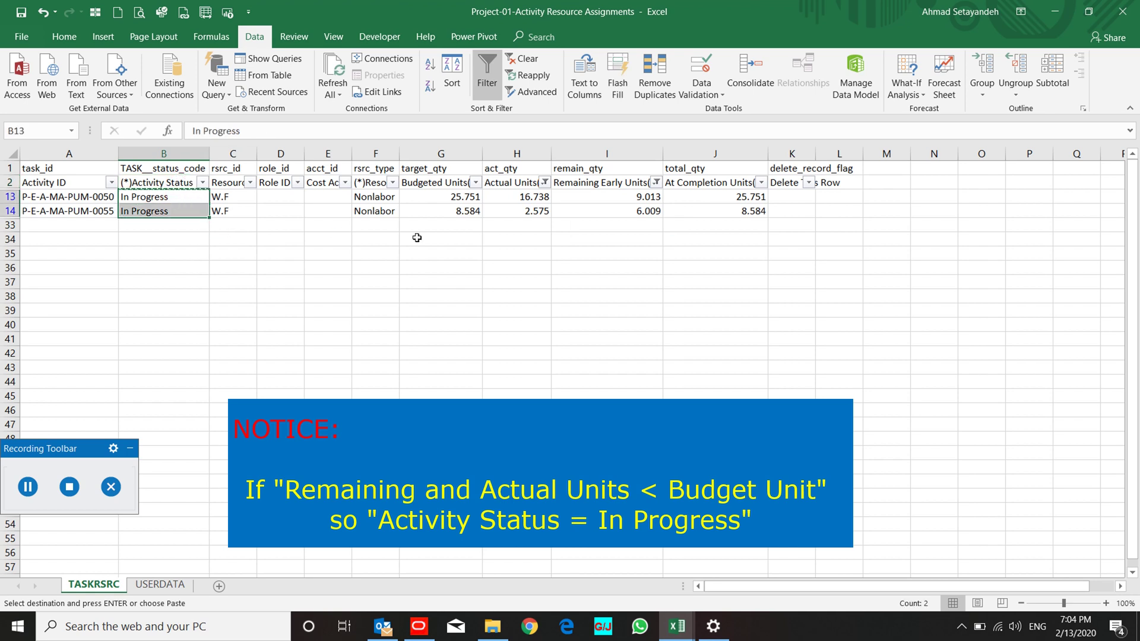
{"action": "left_click", "coordinate": [525, 203]}
{"action": "left_click", "coordinate": [545, 182]}
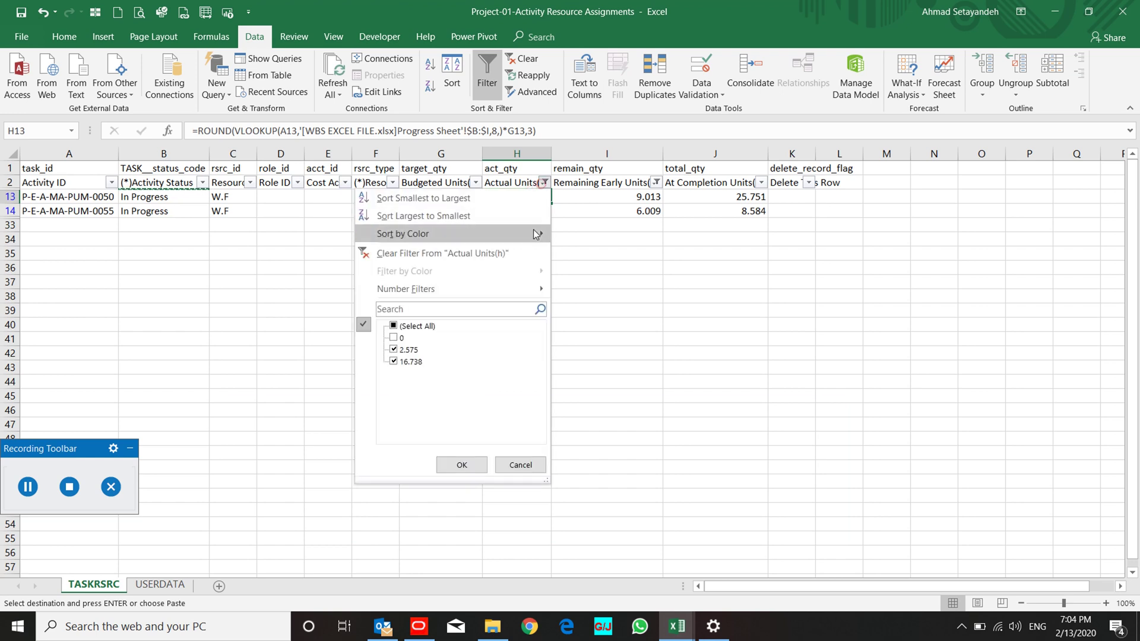
{"action": "left_click", "coordinate": [394, 337]}
{"action": "left_click", "coordinate": [393, 349]}
{"action": "left_click", "coordinate": [393, 361]}
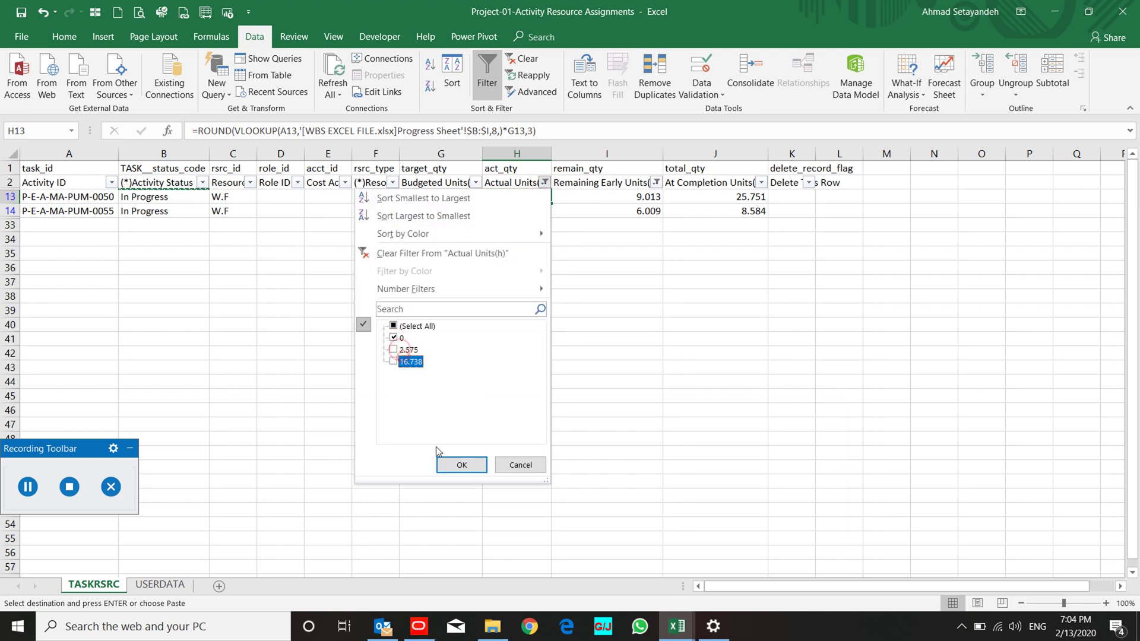
{"action": "left_click", "coordinate": [461, 465]}
Step: Review the Not Started status rows, then clear all filters
{"action": "left_click_drag", "start_coordinate": [164, 200], "coordinate": [169, 351]}
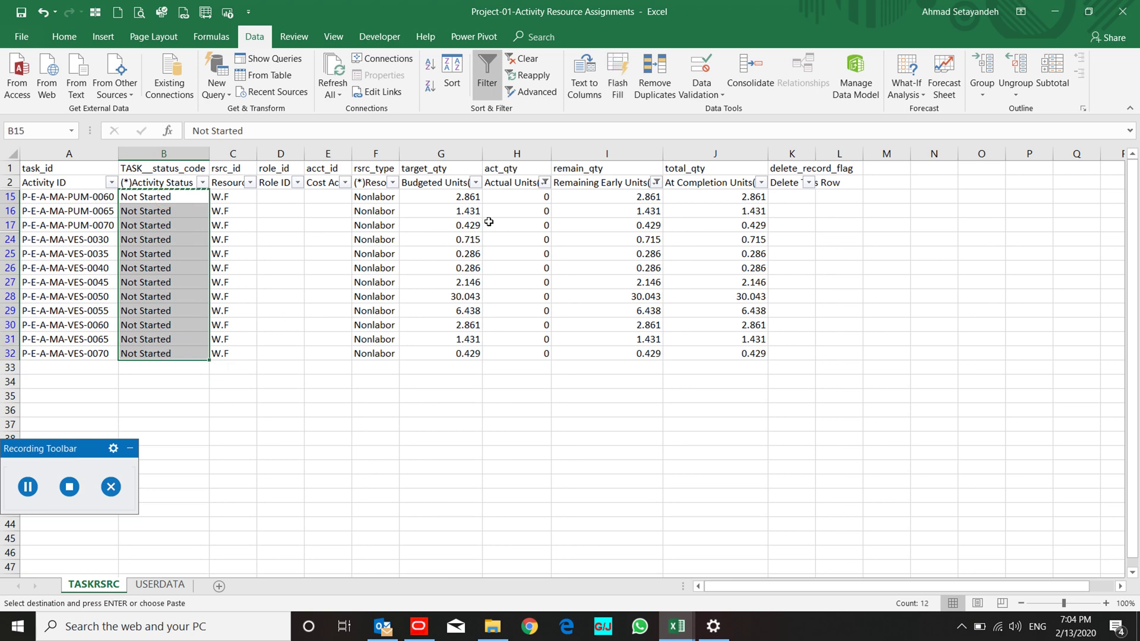
{"action": "left_click", "coordinate": [522, 58]}
{"action": "left_click", "coordinate": [508, 249]}
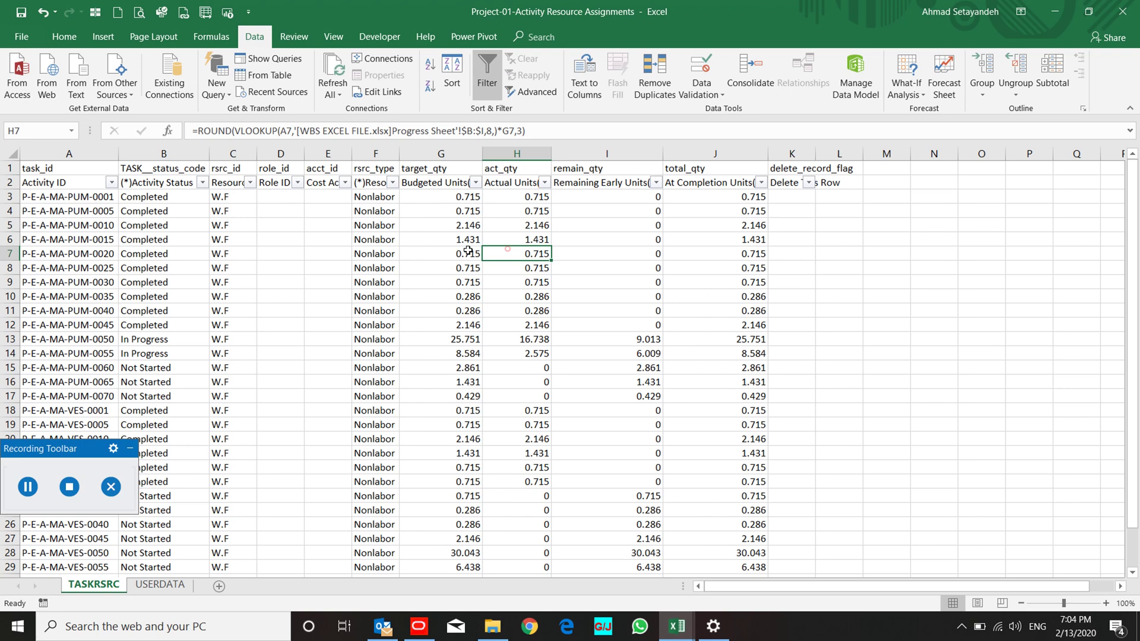
Step: Replace every formula on the sheet with its plain values
{"action": "left_click", "coordinate": [10, 156]}
{"action": "key", "text": "ctrl+c"}
{"action": "right_click", "coordinate": [106, 208]}
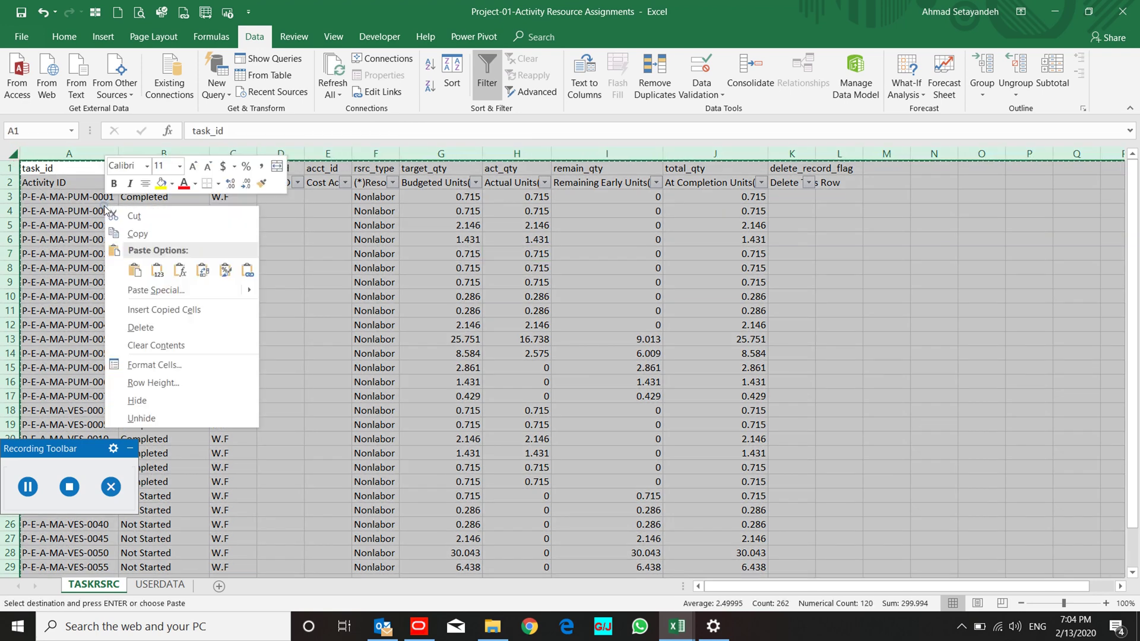
{"action": "left_click", "coordinate": [155, 271]}
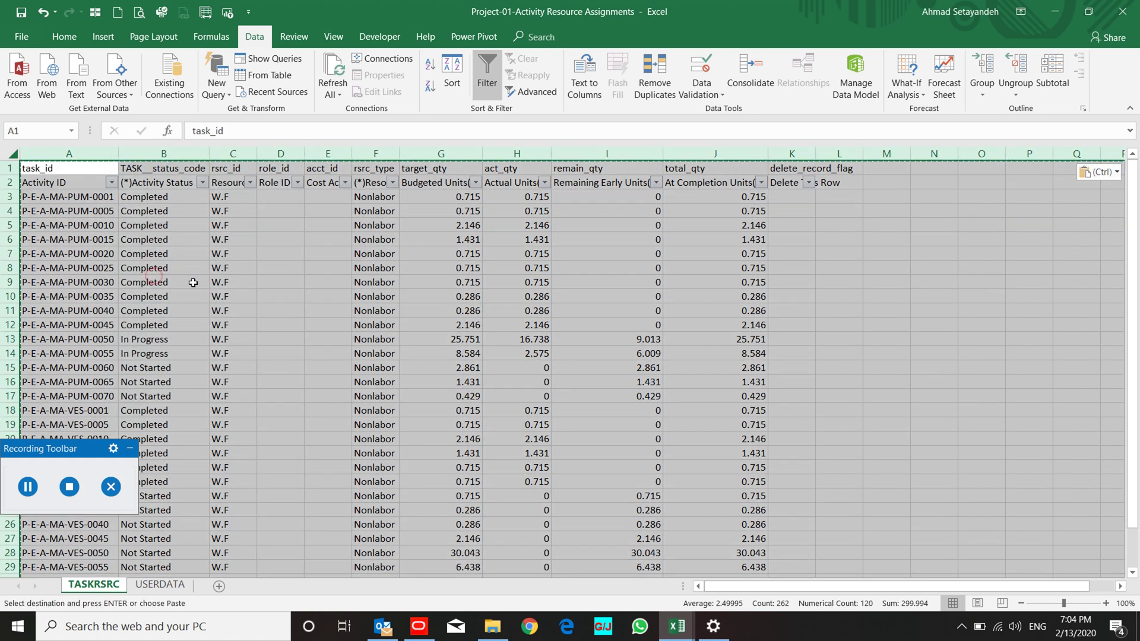
{"action": "left_click", "coordinate": [328, 296]}
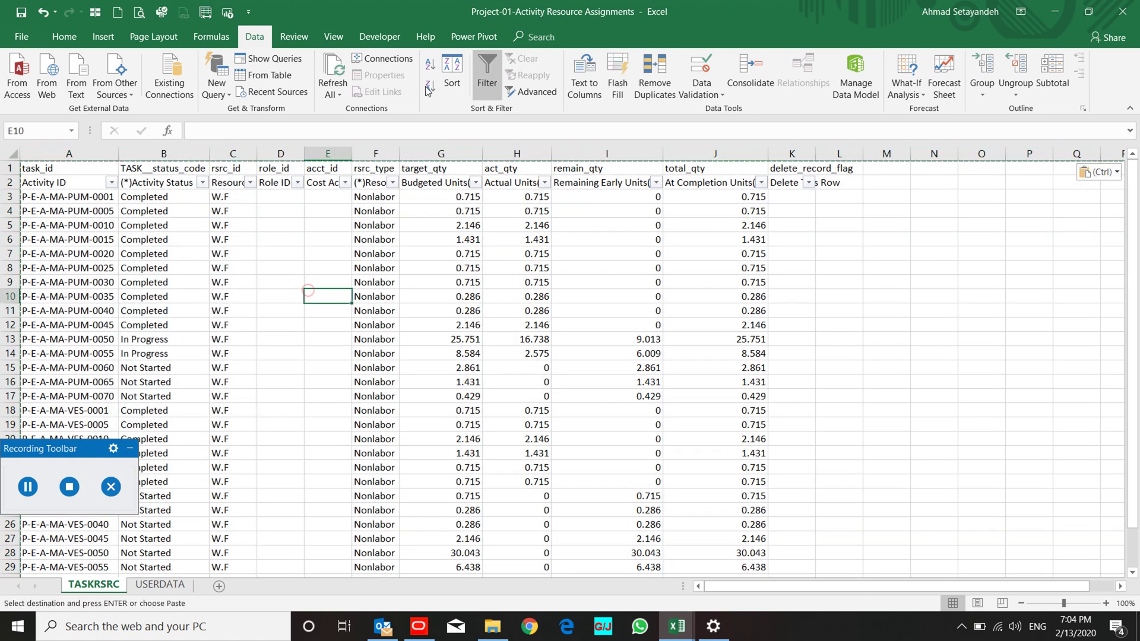
Step: Turn off filtering and close the assignment workbook
{"action": "left_click", "coordinate": [493, 87]}
{"action": "left_click", "coordinate": [423, 212]}
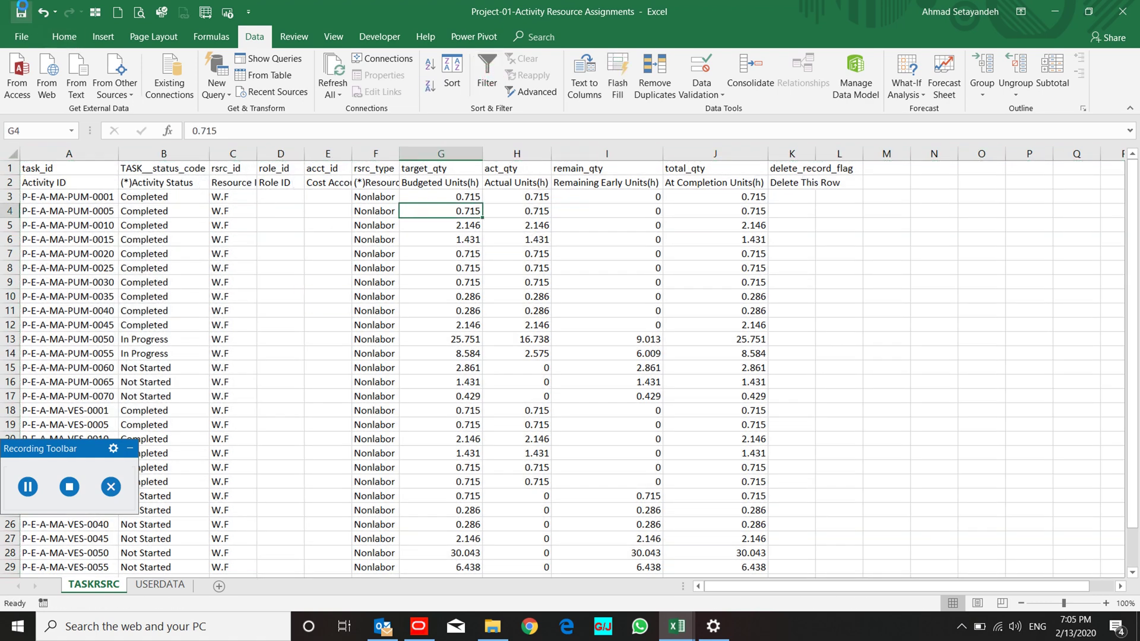
{"action": "left_click", "coordinate": [1124, 10]}
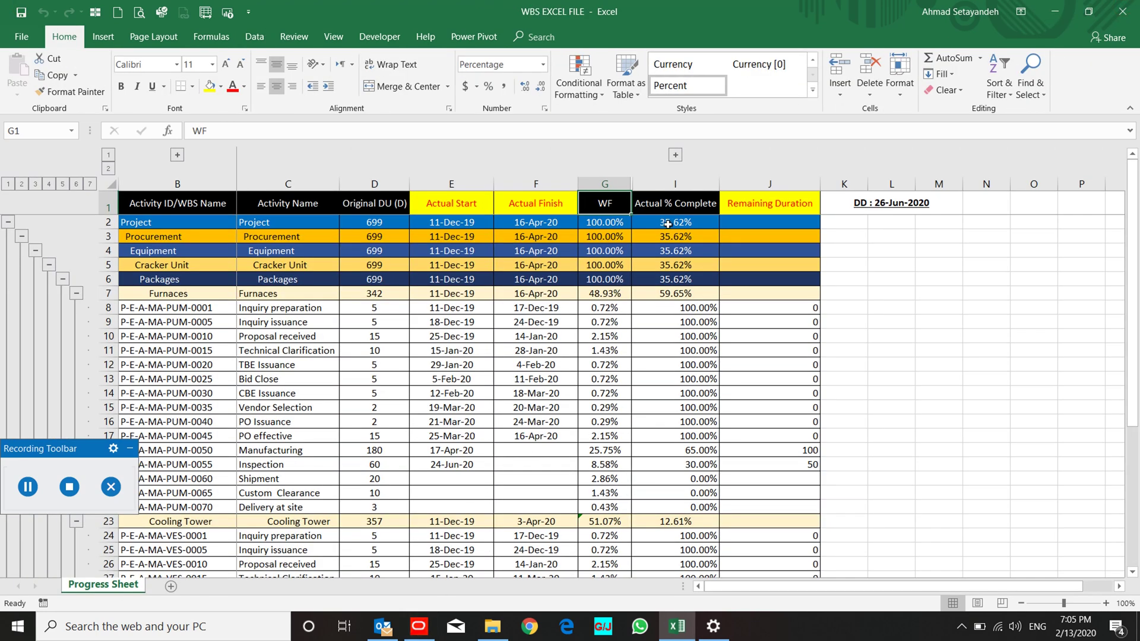
Step: Read the project's 35.62% Actual % Complete in cell I2
{"action": "left_click", "coordinate": [667, 224]}
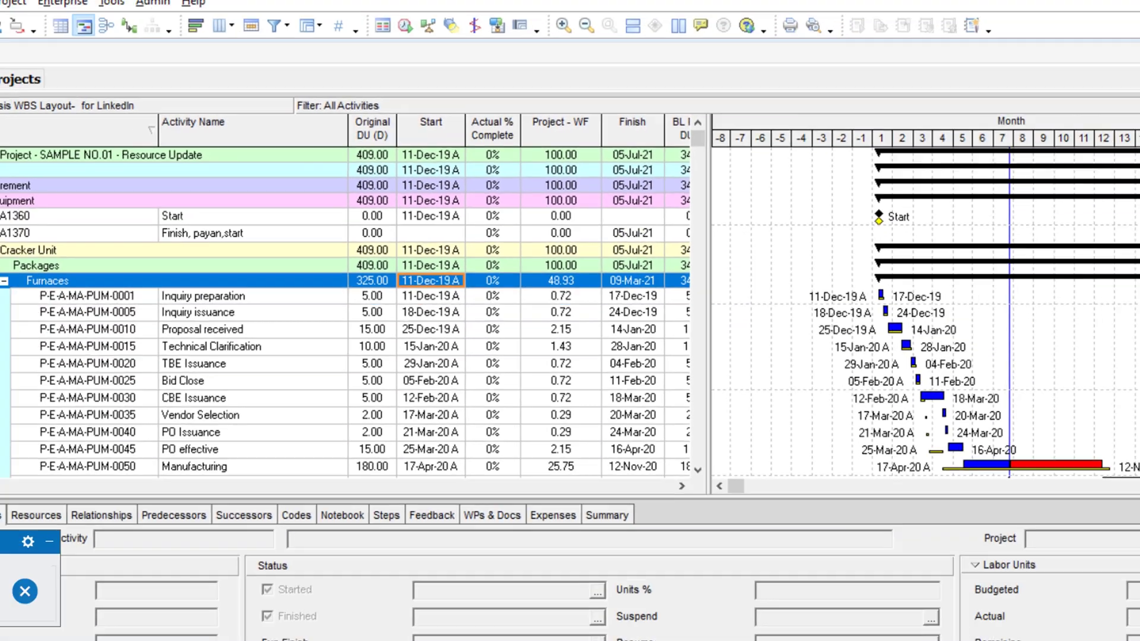
Step: Start a File > Import with Spreadsheet (XLSX) as the format
{"action": "left_click", "coordinate": [18, 27]}
{"action": "left_click", "coordinate": [43, 87]}
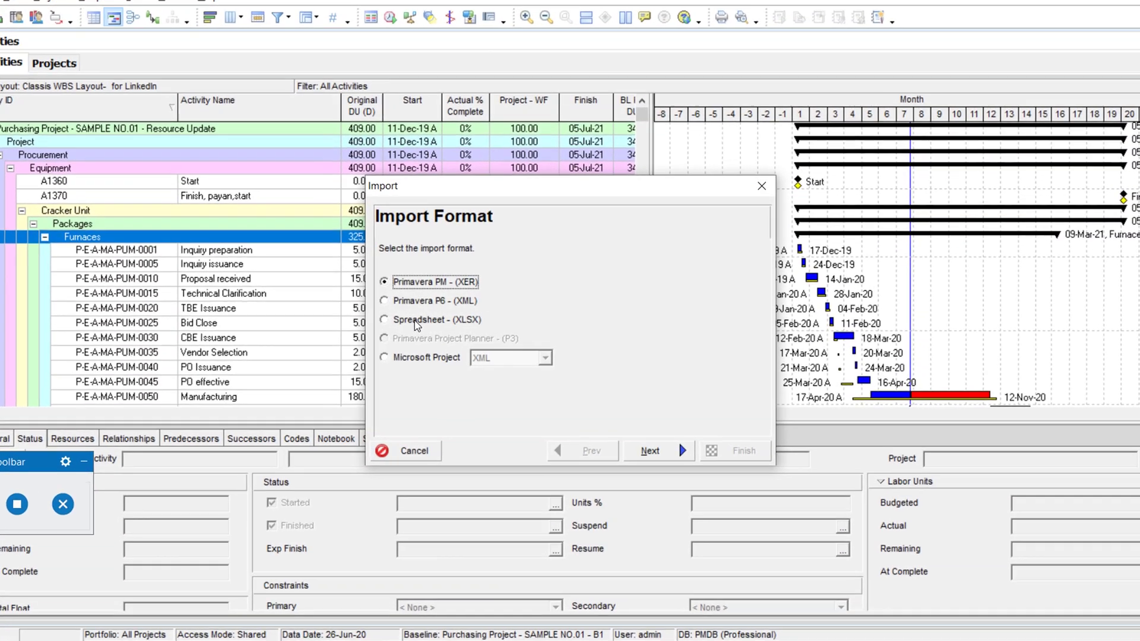
{"action": "left_click", "coordinate": [442, 319]}
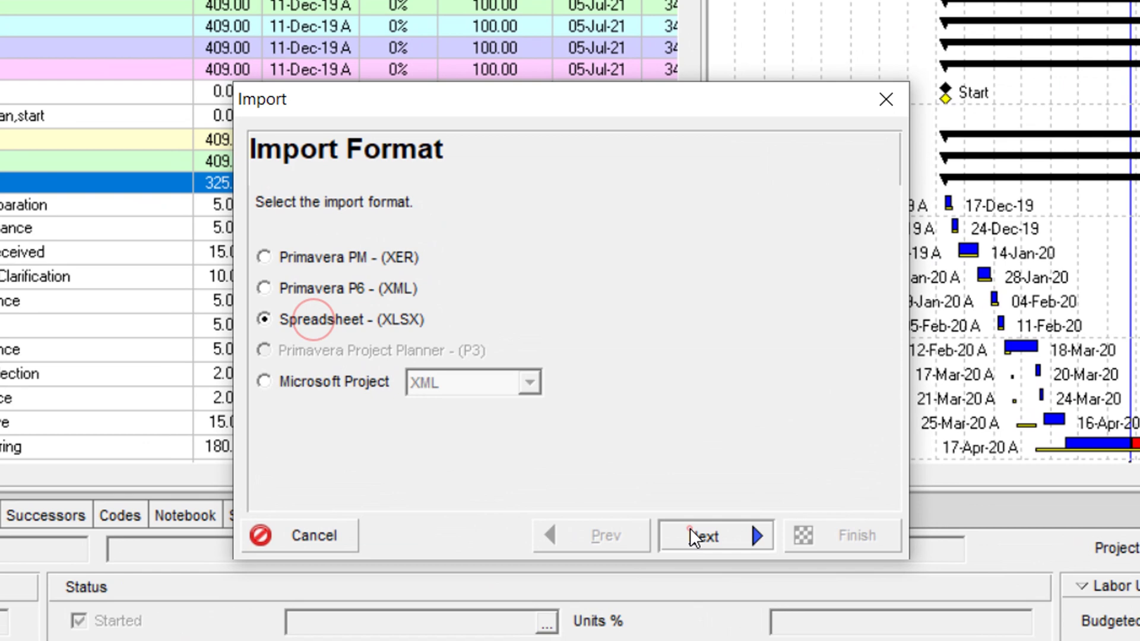
{"action": "left_click", "coordinate": [636, 434]}
{"action": "left_click", "coordinate": [690, 528]}
Step: Select the Project-01 Activity Resource Assignments workbook from the Desktop
{"action": "left_click", "coordinate": [713, 383]}
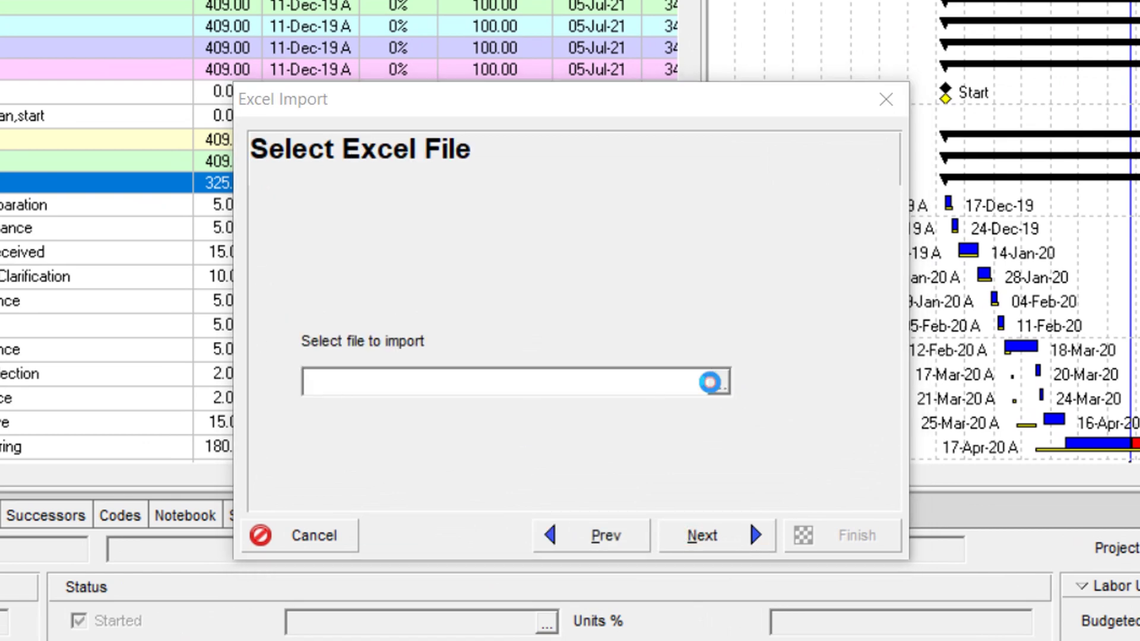
{"action": "left_click", "coordinate": [274, 135]}
{"action": "scroll", "coordinate": [526, 175], "scroll_direction": "down", "scroll_amount": 10}
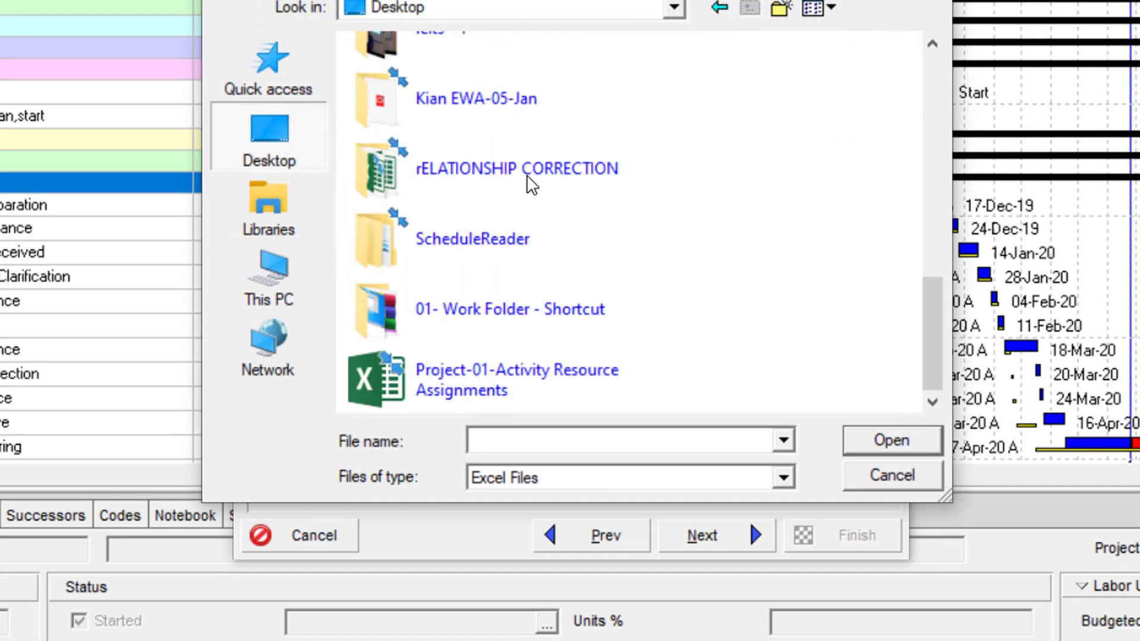
{"action": "left_click", "coordinate": [497, 358]}
{"action": "double_click", "coordinate": [498, 359]}
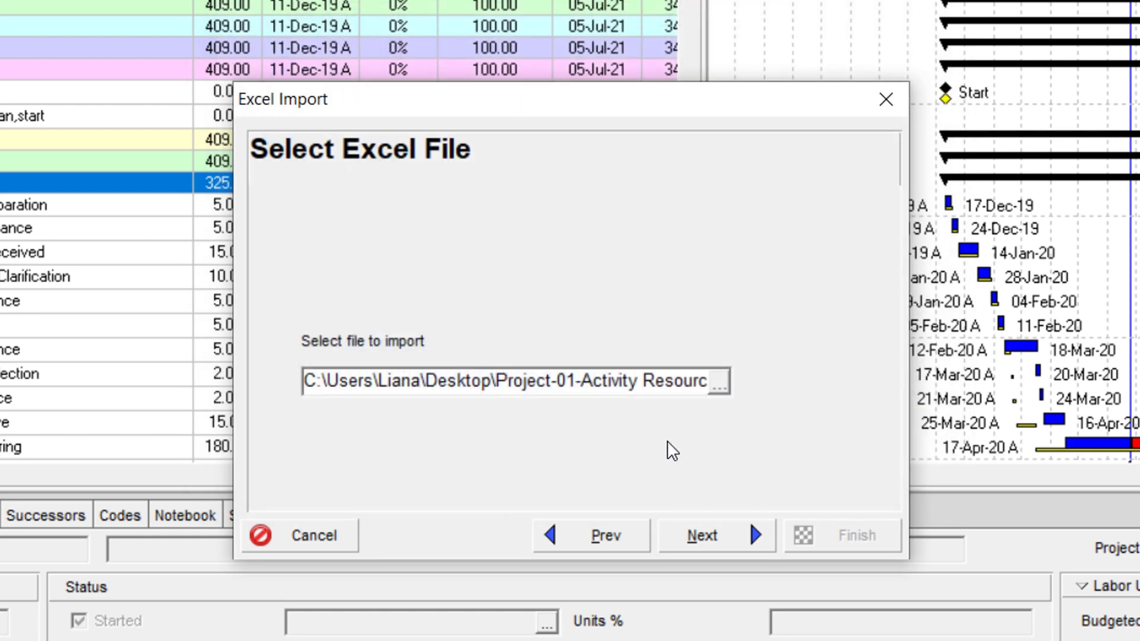
{"action": "left_click", "coordinate": [757, 540]}
Step: Import Resource Assignments into Project-01 and finish the import
{"action": "left_click", "coordinate": [433, 431]}
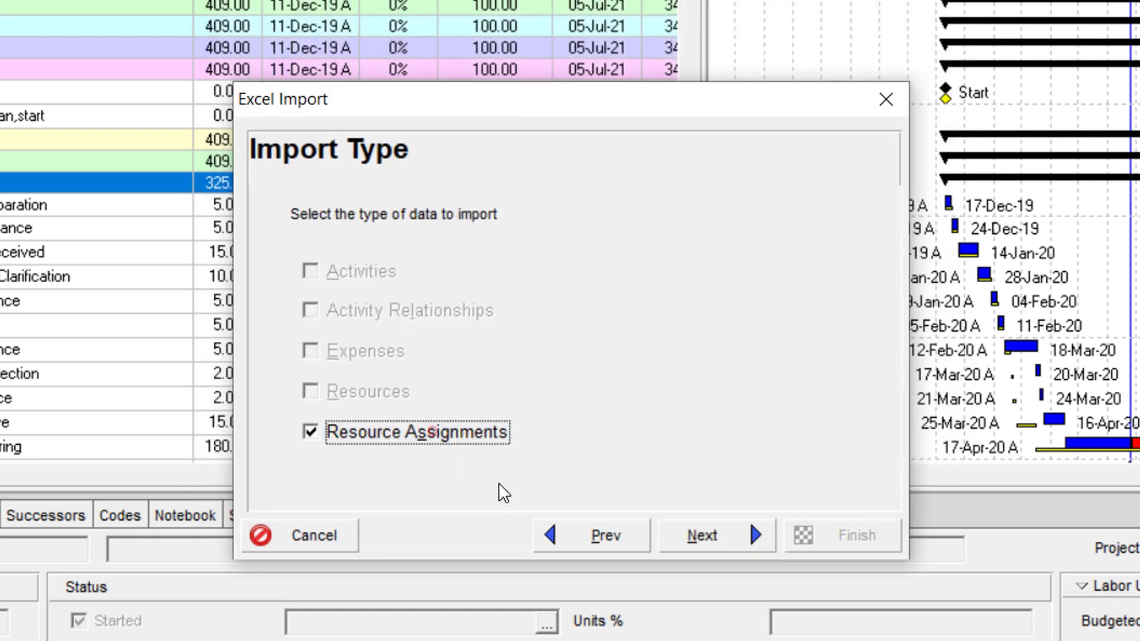
{"action": "left_click", "coordinate": [694, 539]}
{"action": "left_click", "coordinate": [733, 343]}
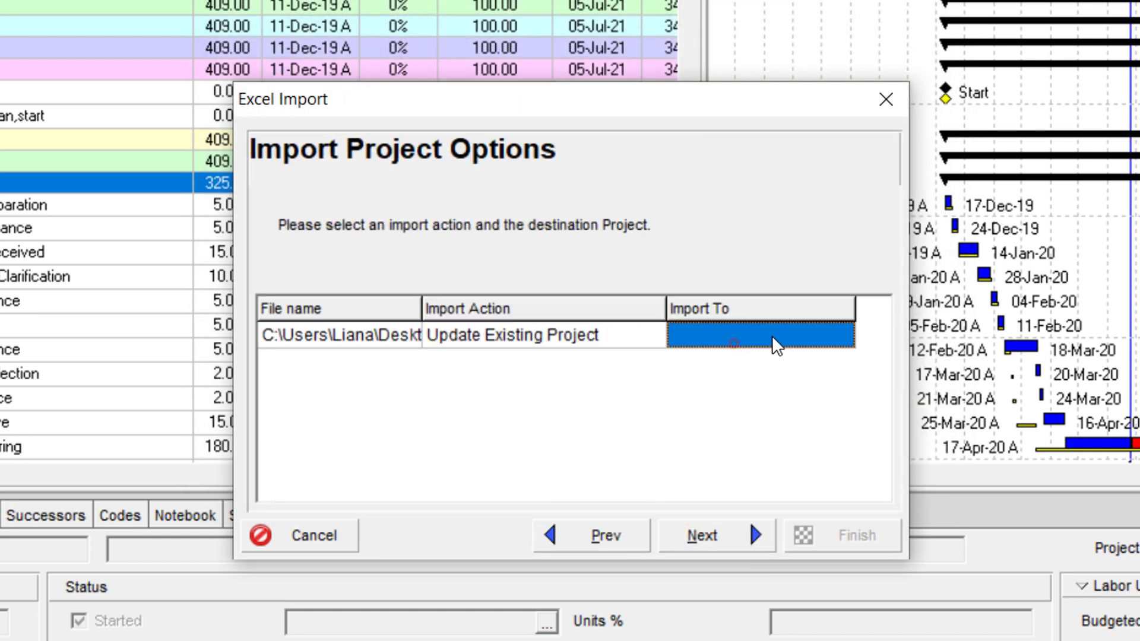
{"action": "left_click", "coordinate": [803, 331]}
{"action": "left_click", "coordinate": [843, 336]}
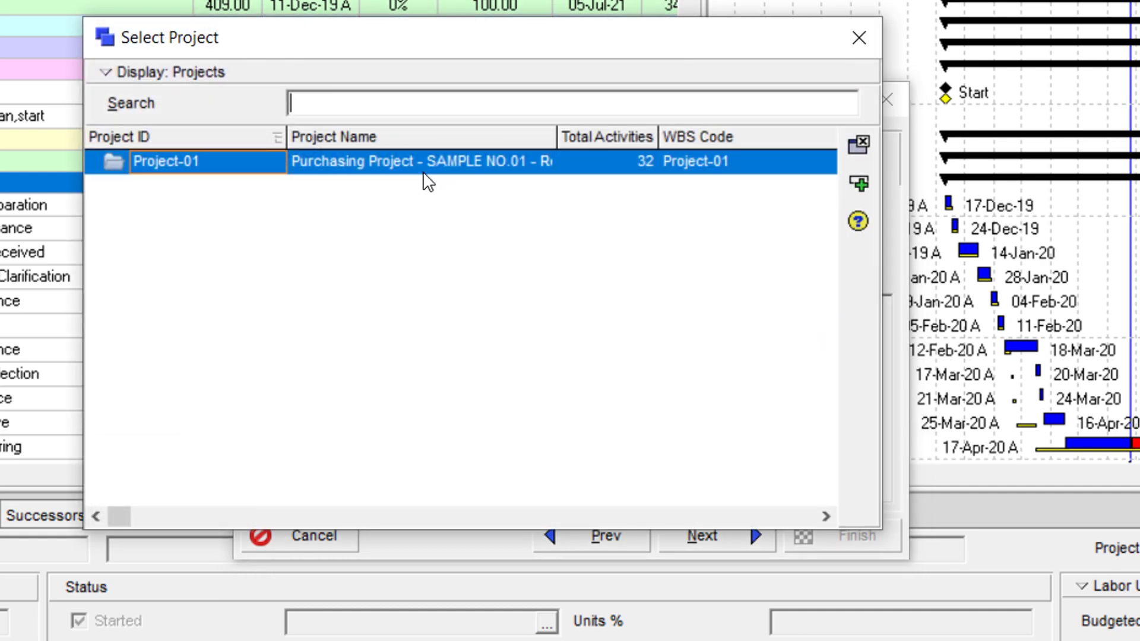
{"action": "left_click", "coordinate": [426, 163]}
{"action": "double_click", "coordinate": [426, 163]}
{"action": "left_click", "coordinate": [724, 545]}
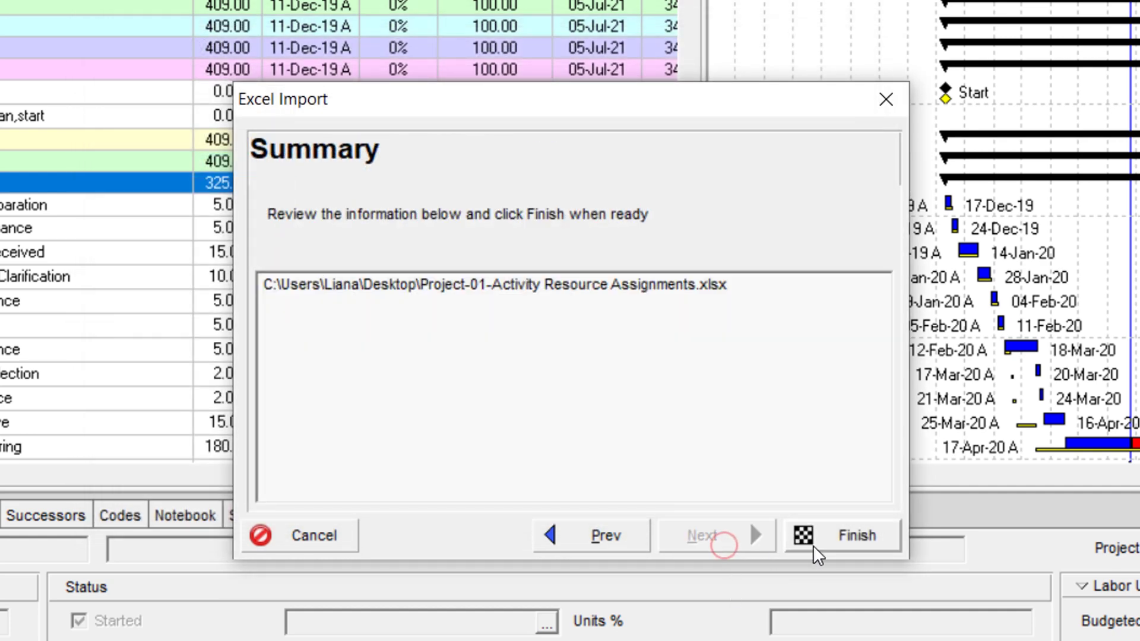
{"action": "left_click", "coordinate": [814, 543]}
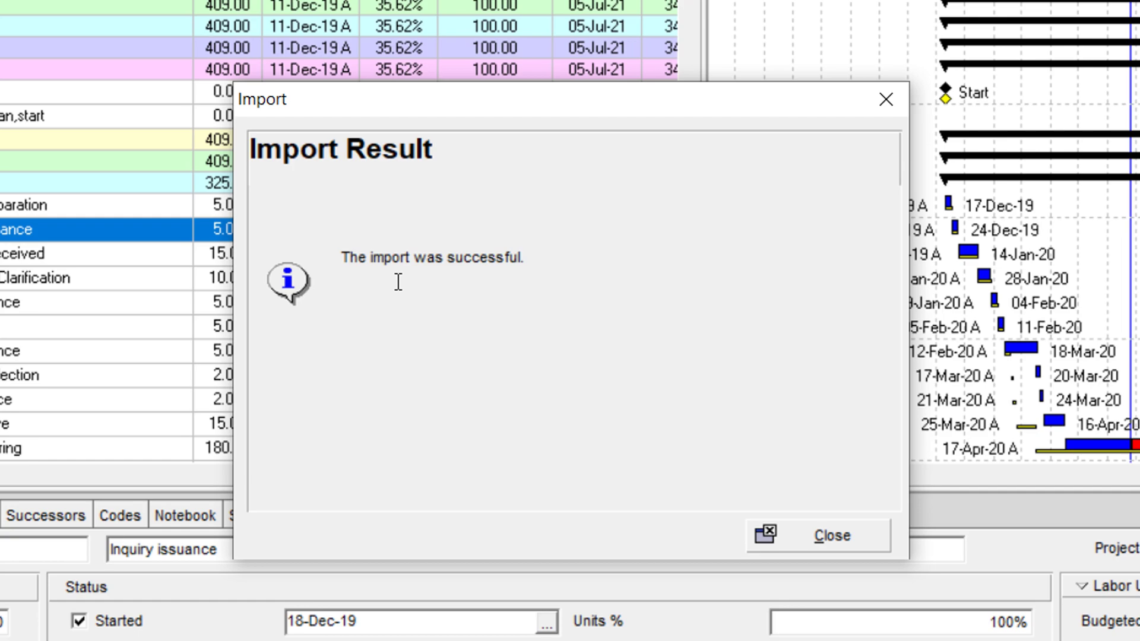
Step: Close the import result and review updated percentages like Furnaces 59.65% and Manufacturing 65%
{"action": "left_click", "coordinate": [815, 541]}
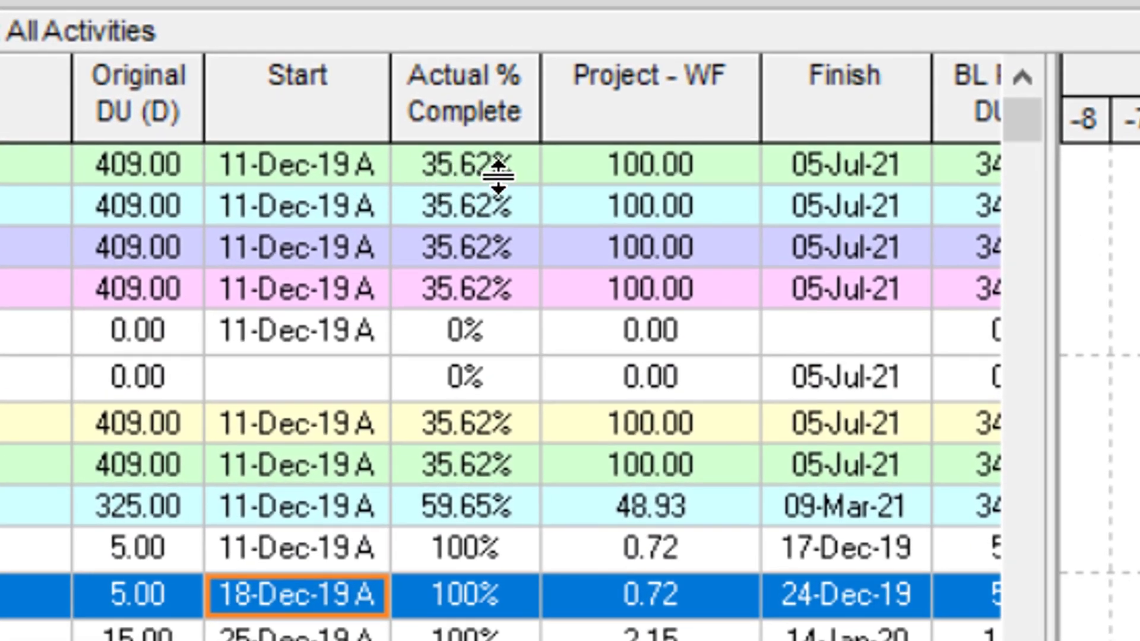
{"action": "left_click", "coordinate": [433, 603]}
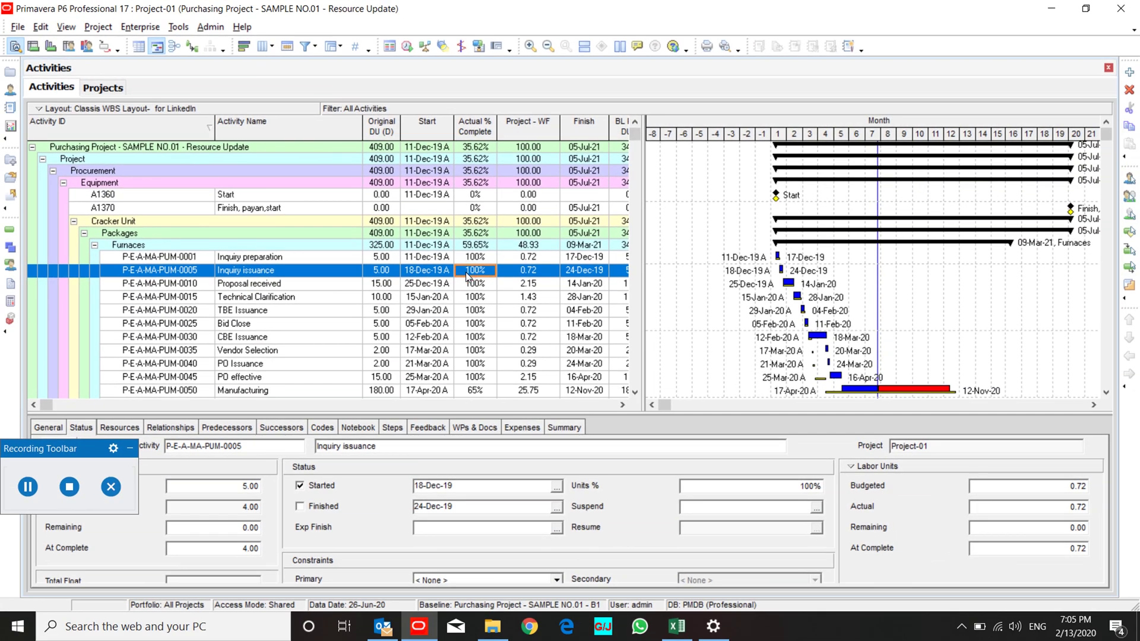
{"action": "scroll", "coordinate": [468, 276], "scroll_direction": "down", "scroll_amount": 5}
{"action": "scroll", "coordinate": [466, 272], "scroll_direction": "down", "scroll_amount": 2}
{"action": "scroll", "coordinate": [466, 272], "scroll_direction": "up", "scroll_amount": 5}
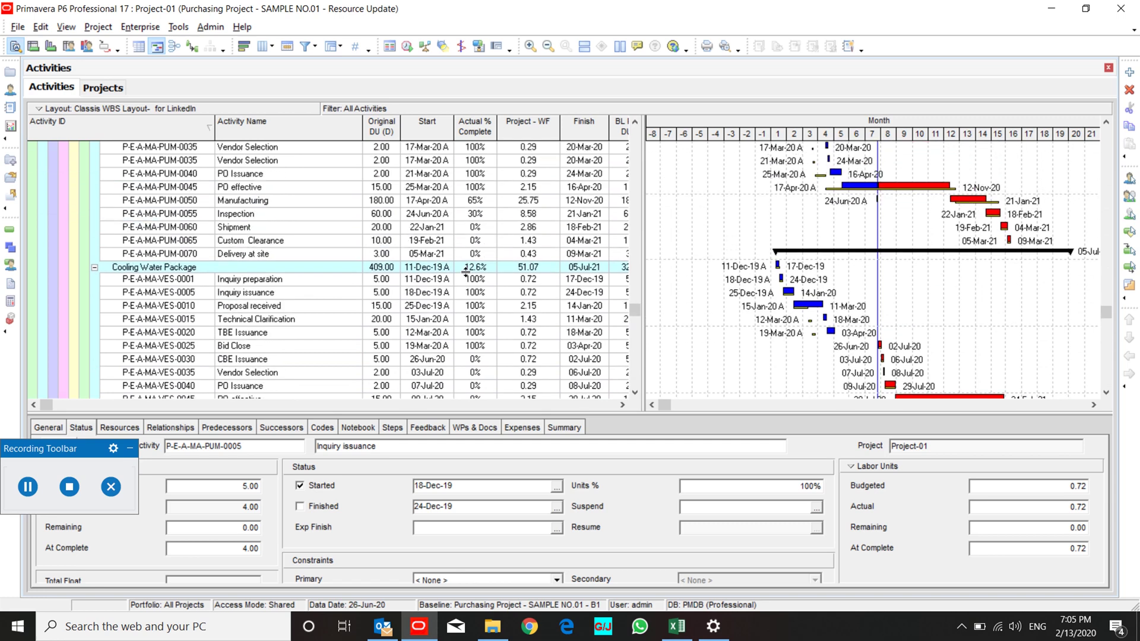
{"action": "scroll", "coordinate": [466, 272], "scroll_direction": "up", "scroll_amount": 2}
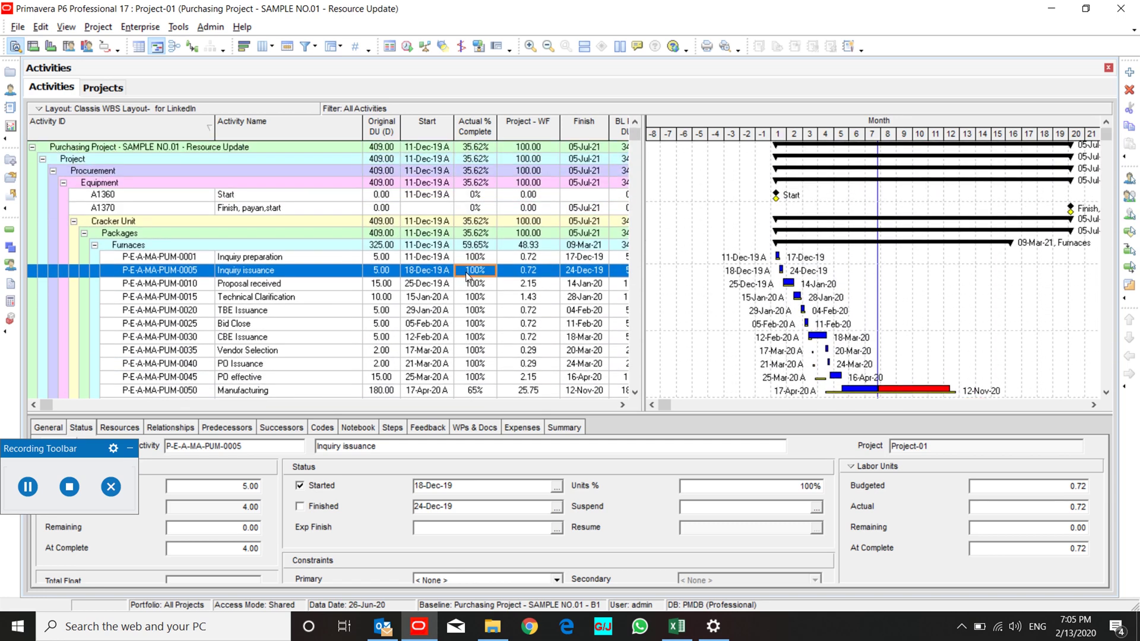